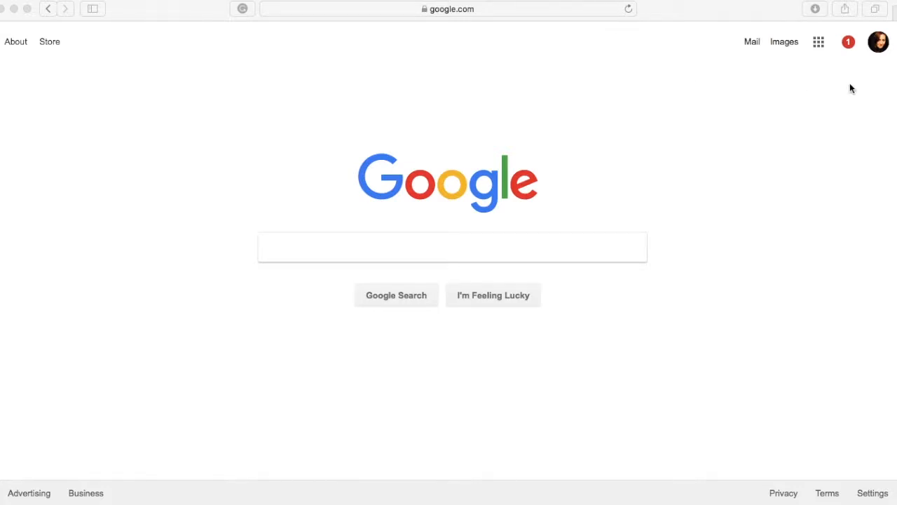
Open Google Keep from the Google apps launcher.
click(820, 43)
click(820, 44)
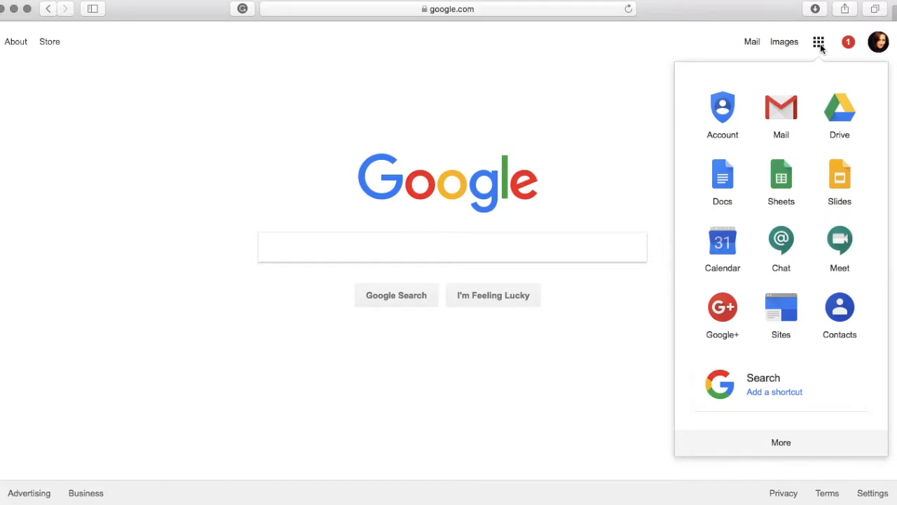
scroll(816, 234, down, 3)
scroll(817, 233, down, 3)
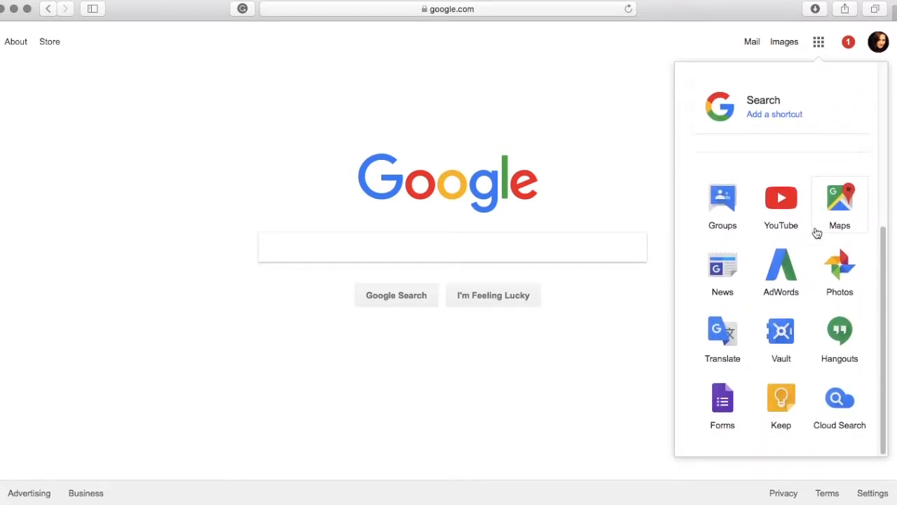
click(784, 413)
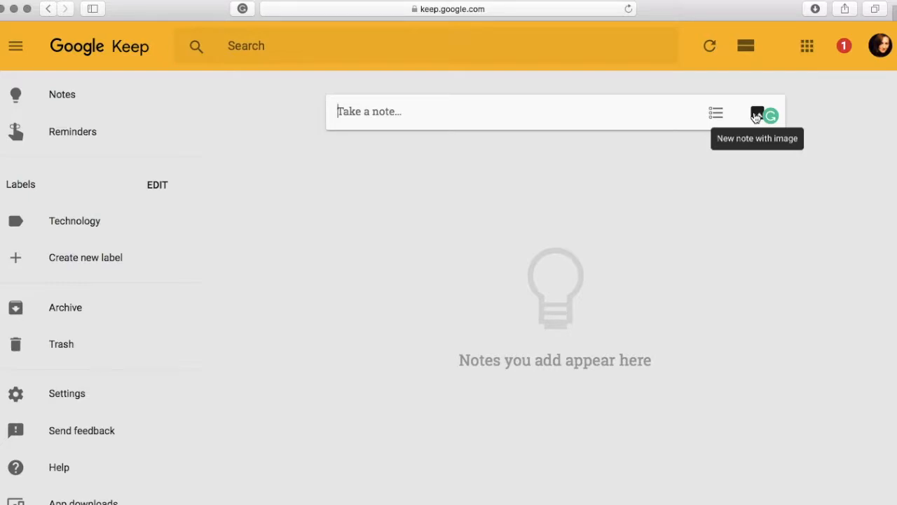
click(542, 110)
text(hello)
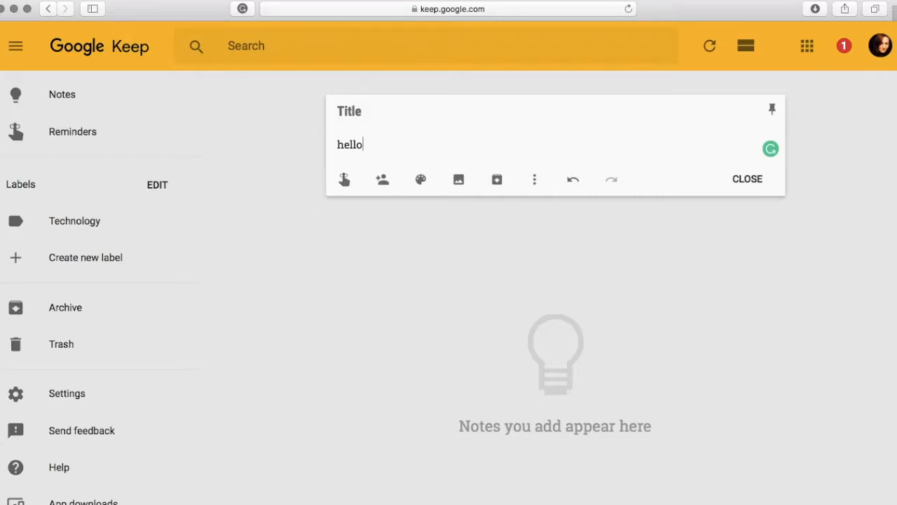
click(447, 252)
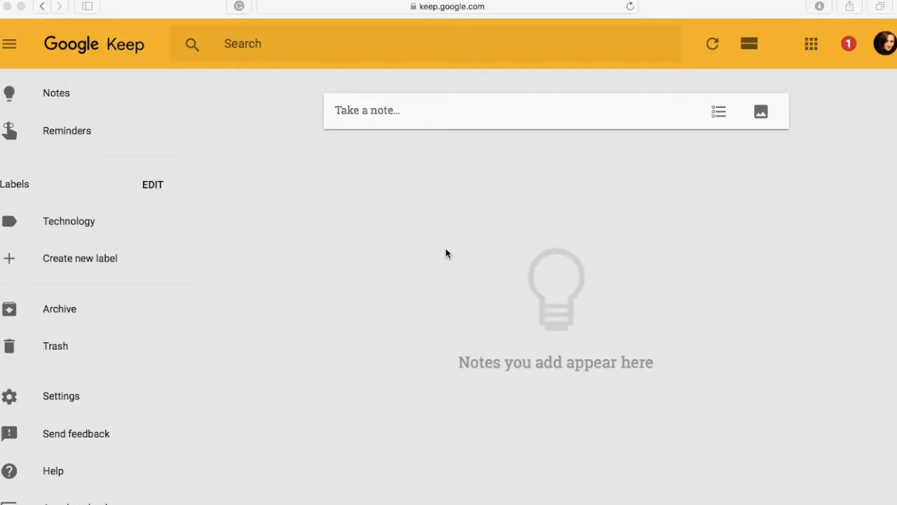
Start a new note with the text 'Go to Tech office for new charger'.
click(359, 118)
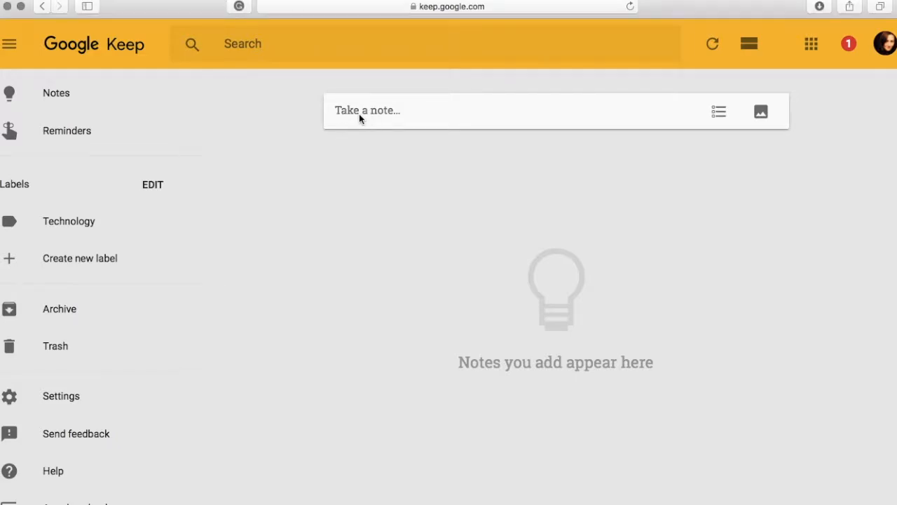
click(359, 113)
text(Go to Tech)
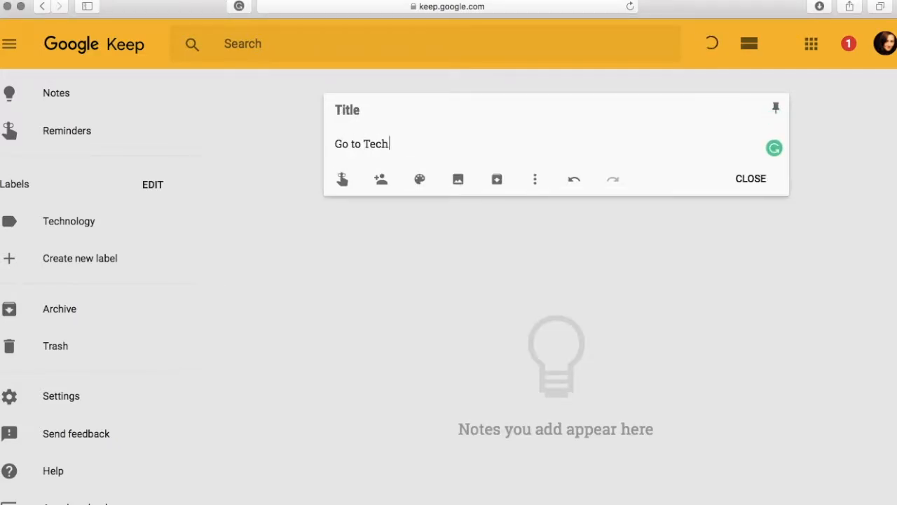
text( office for new charger)
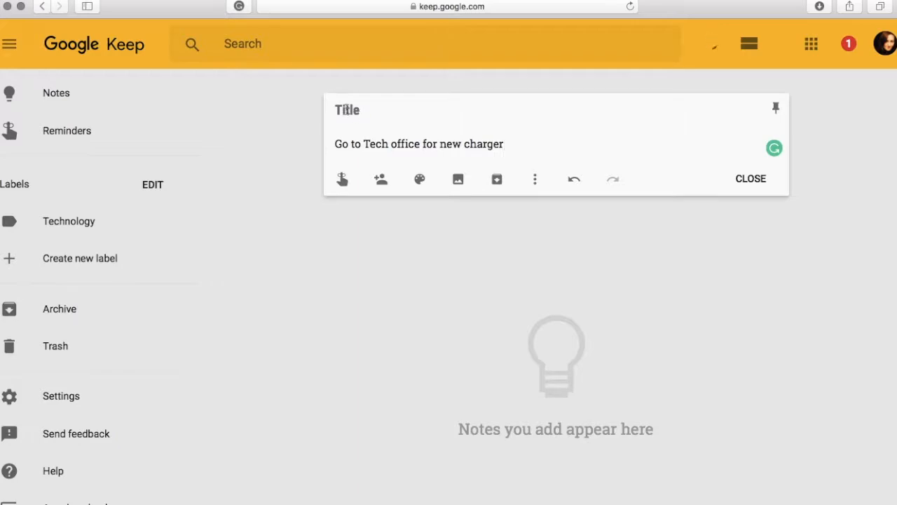
Title the note 'Technology' and close it.
click(361, 109)
text(T)
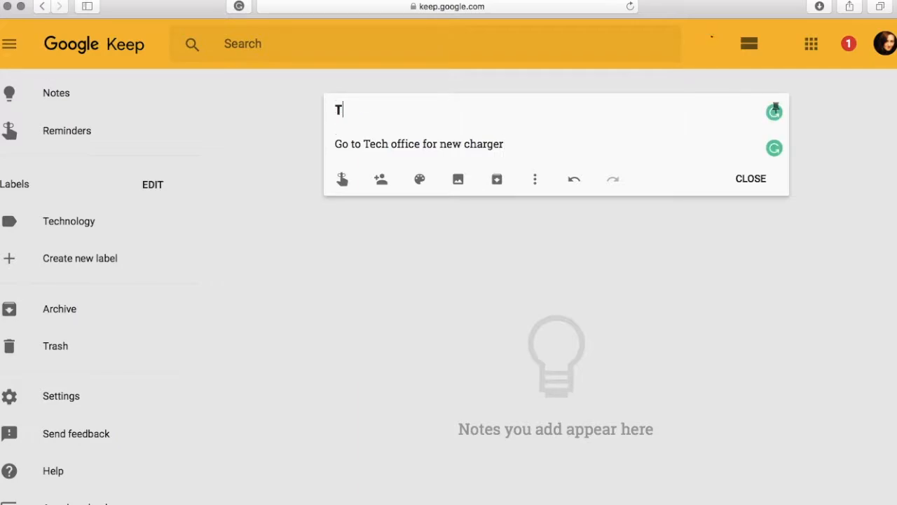
text(echnology)
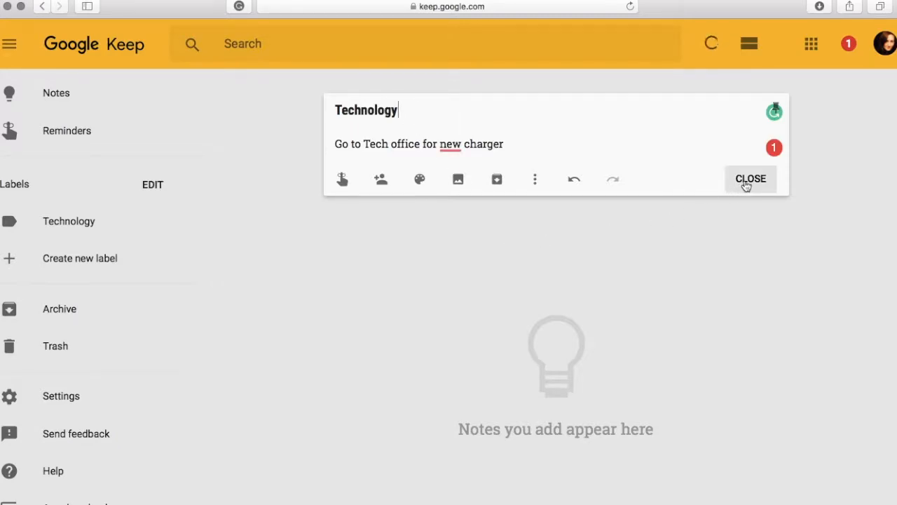
click(750, 180)
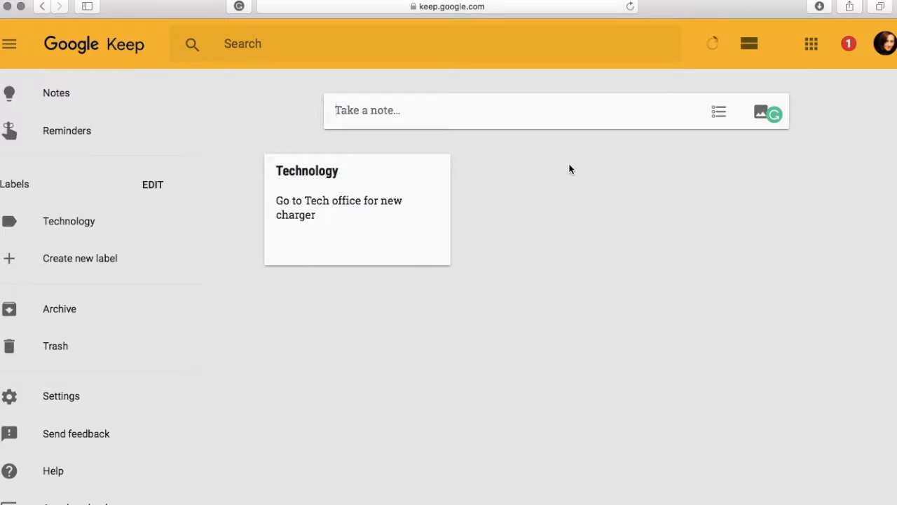
Create a checklist note with the items 'IEP for Student A' and 'Call home Student B'.
click(720, 115)
text(I)
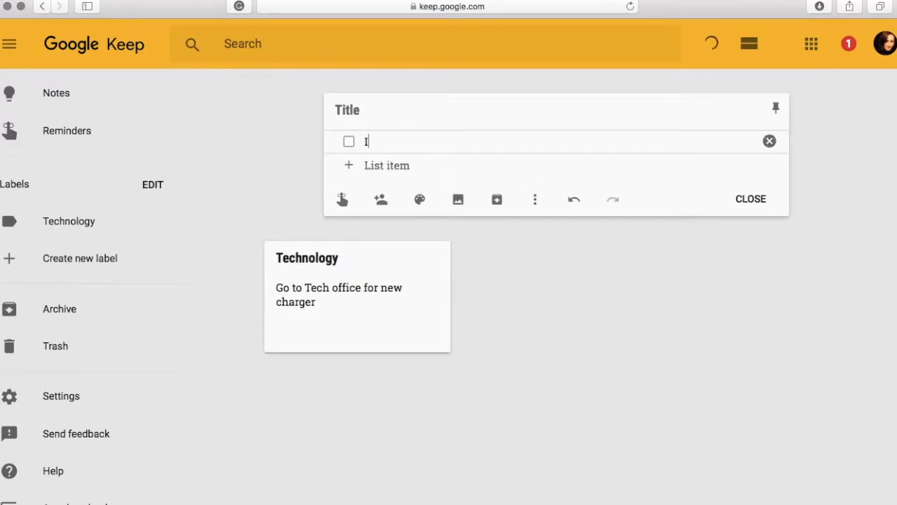
text(EP for Student A)
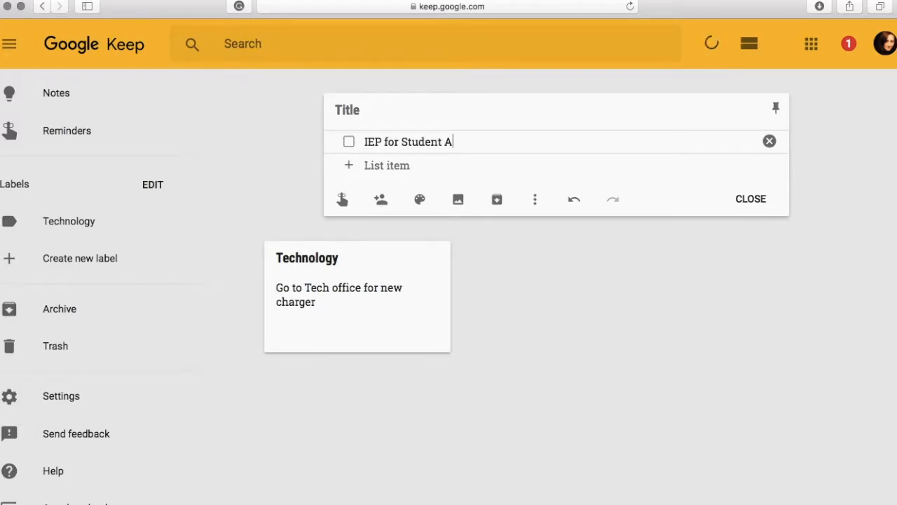
key(Return)
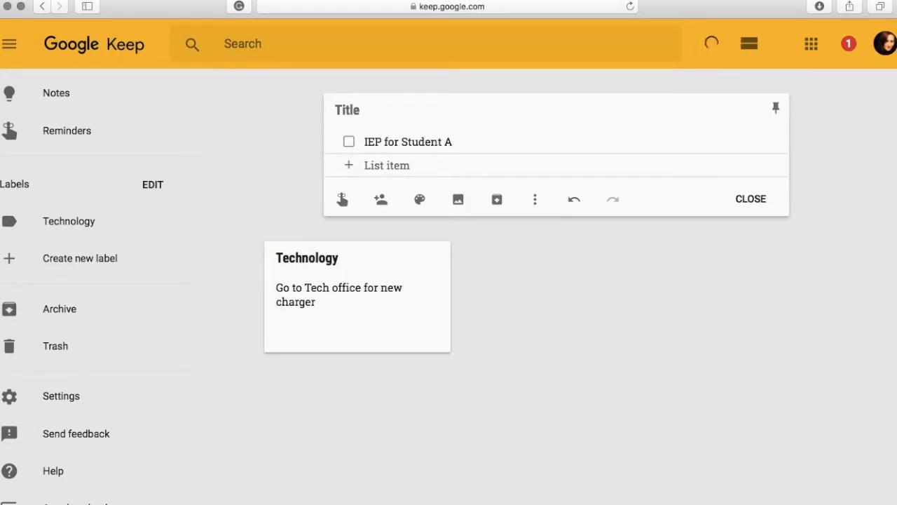
text(Call home Student B)
key(Return)
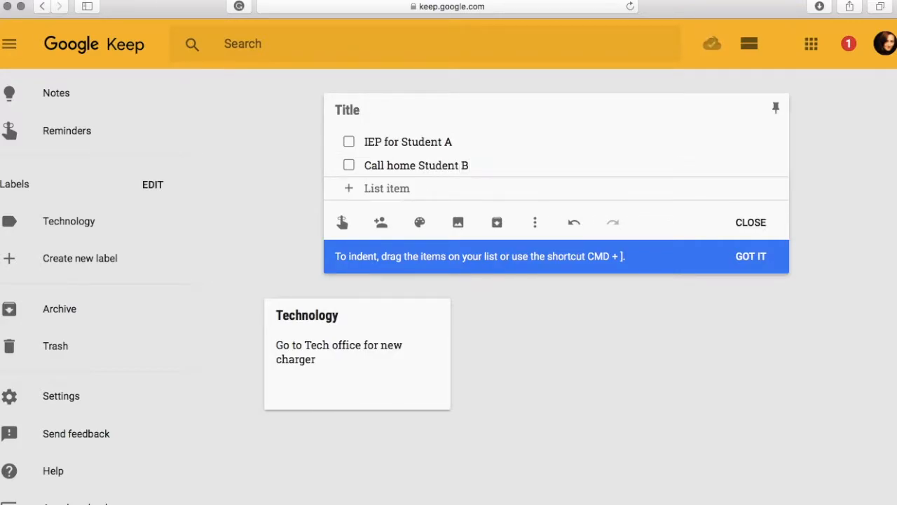
Add the checklist item 'Get principal to sign field trip form', dismiss the indent tip, and close the list.
text(Get prin)
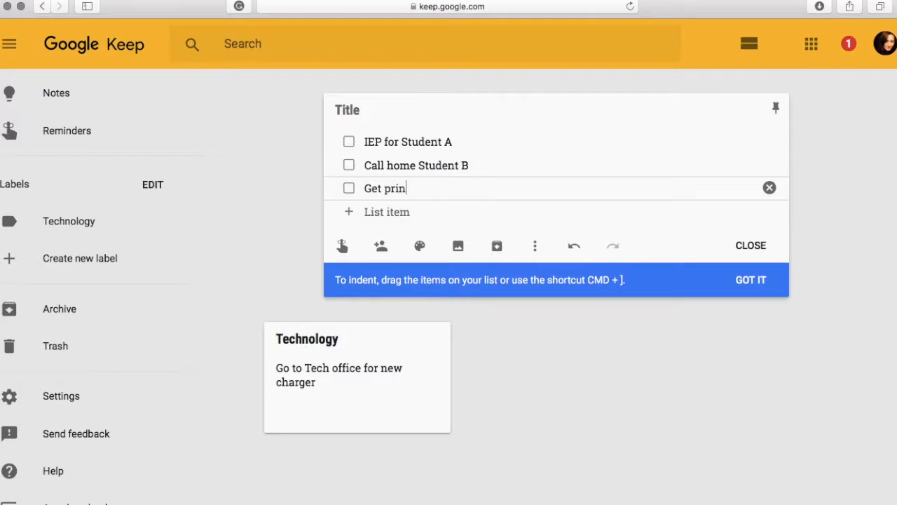
text(cipal to sing)
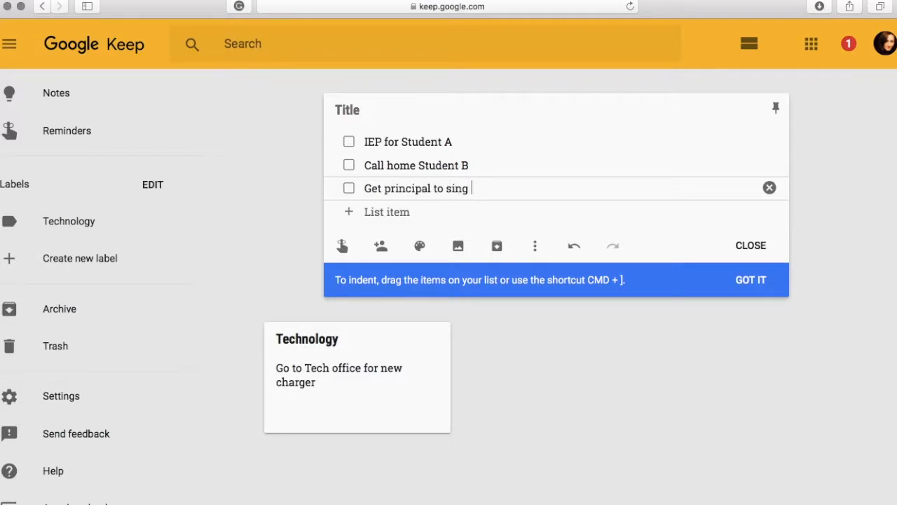
key(BackSpace)
key(BackSpace)
text(gn field trip form)
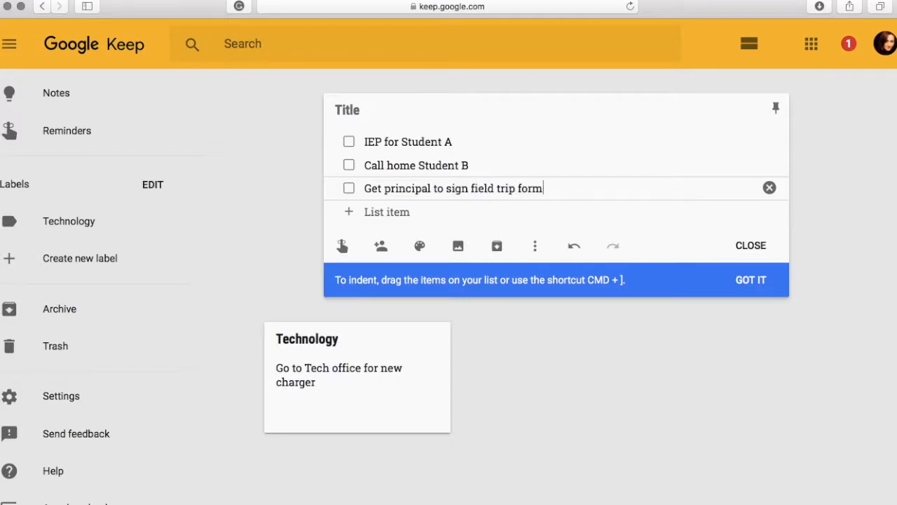
click(751, 279)
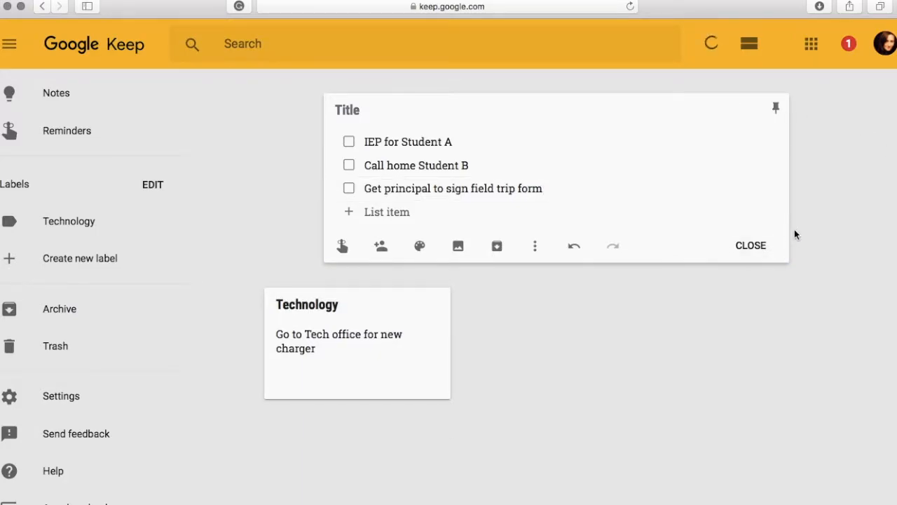
click(751, 245)
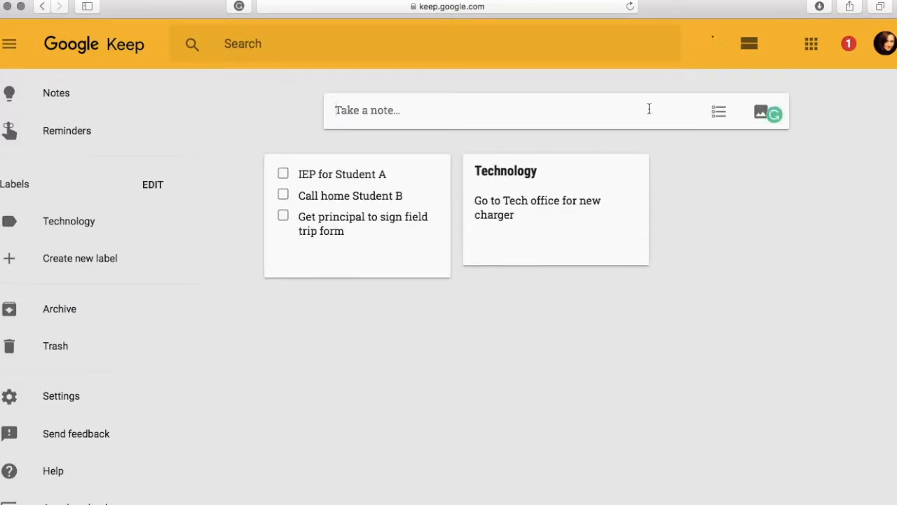
Start a new image note using the Profile Pic image from the Desktop.
click(758, 117)
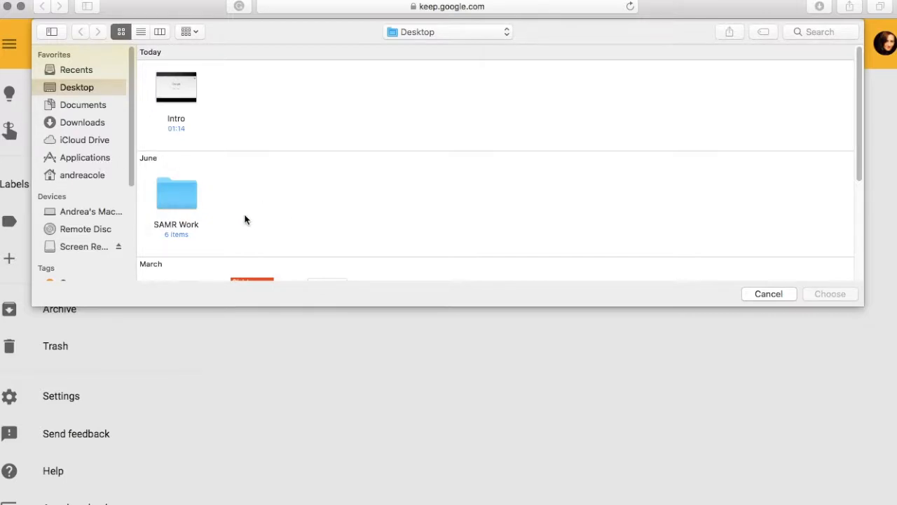
scroll(244, 219, down, 4)
click(313, 186)
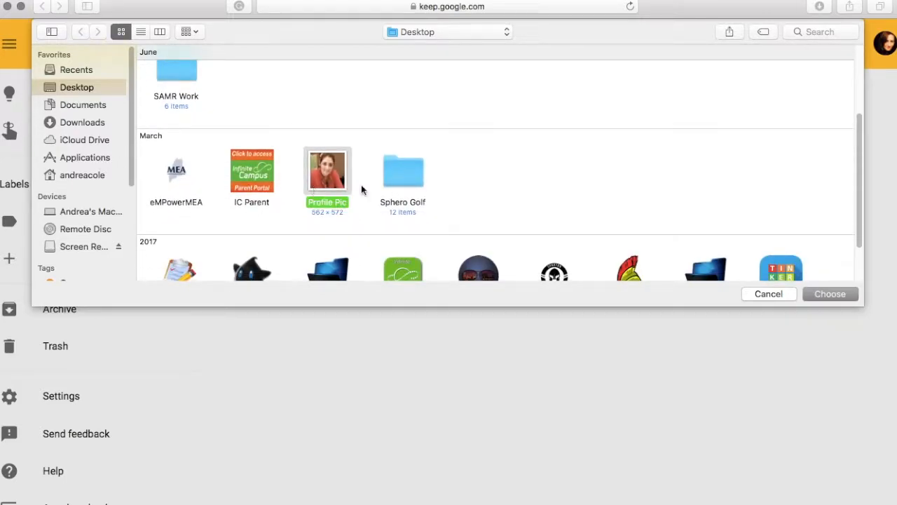
click(841, 297)
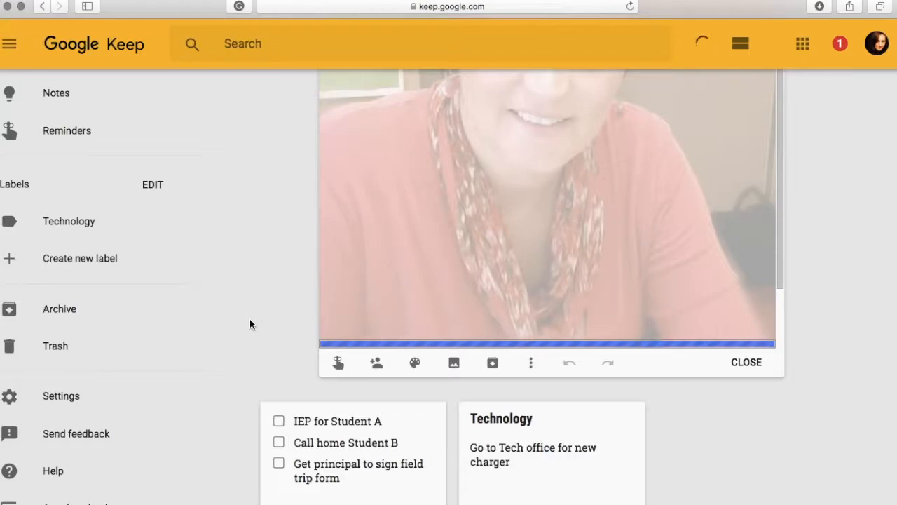
Title the image note 'Website Image', add the text 'Add image to Google Site', and close it.
scroll(433, 328, down, 2)
click(365, 301)
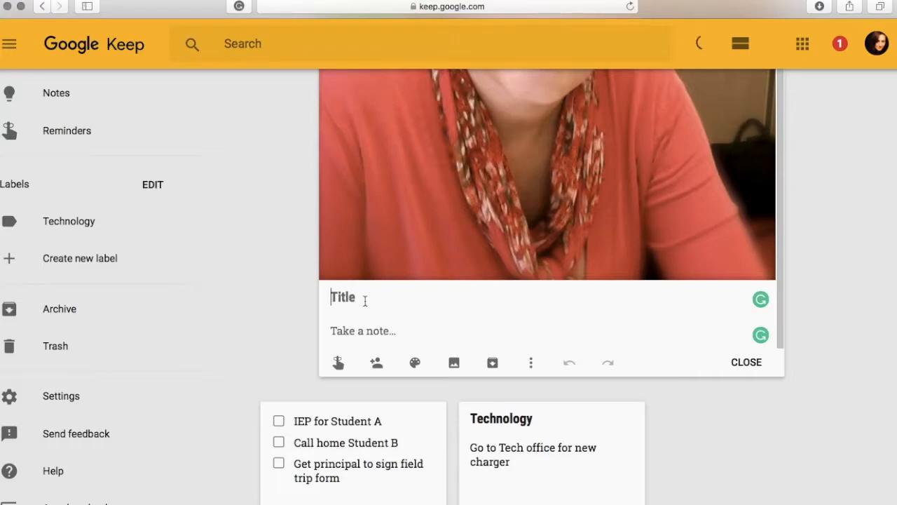
text(Website )
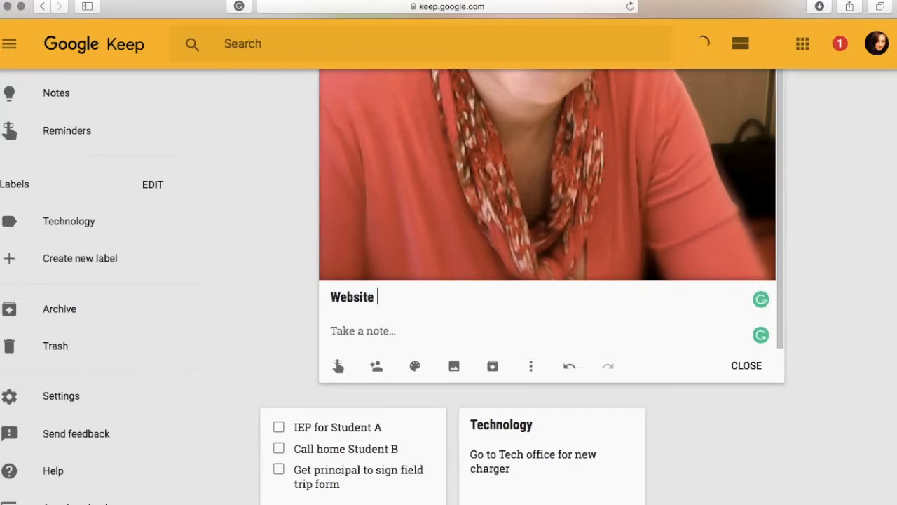
text(Image)
key(Return)
text(Ad)
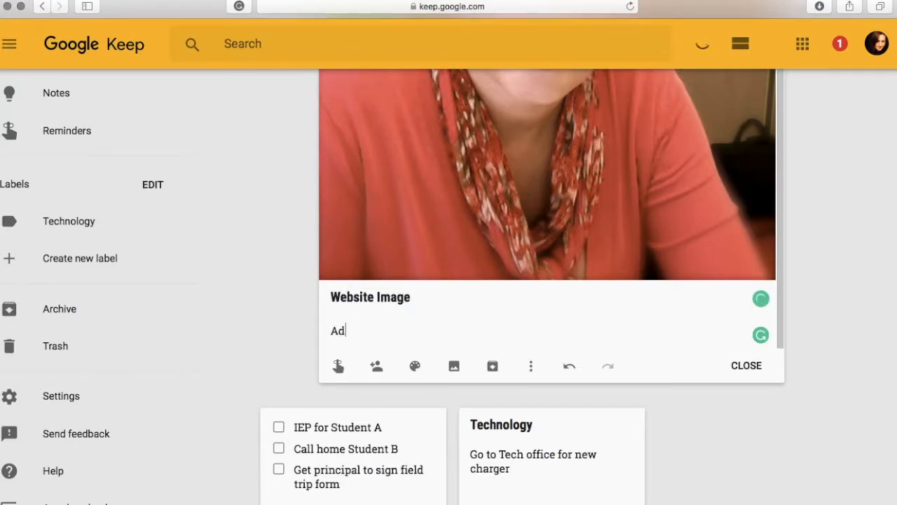
text(d image to Google Site)
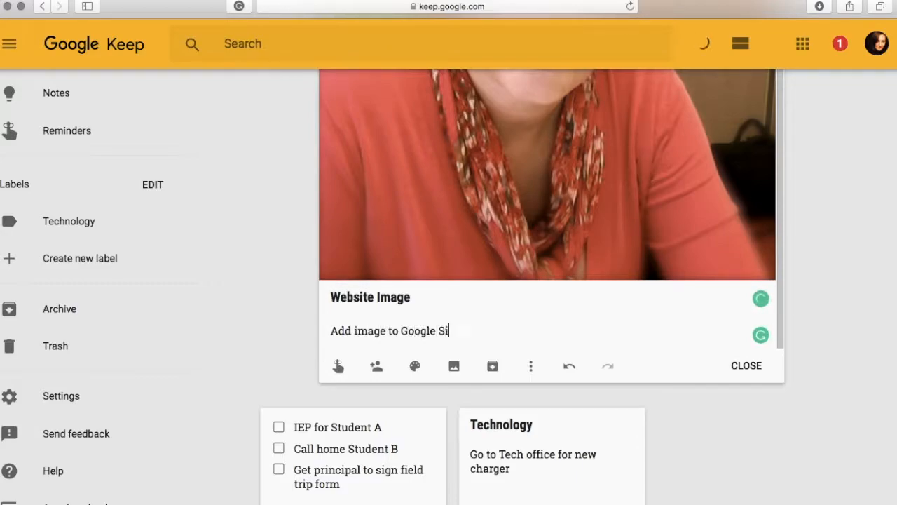
click(749, 367)
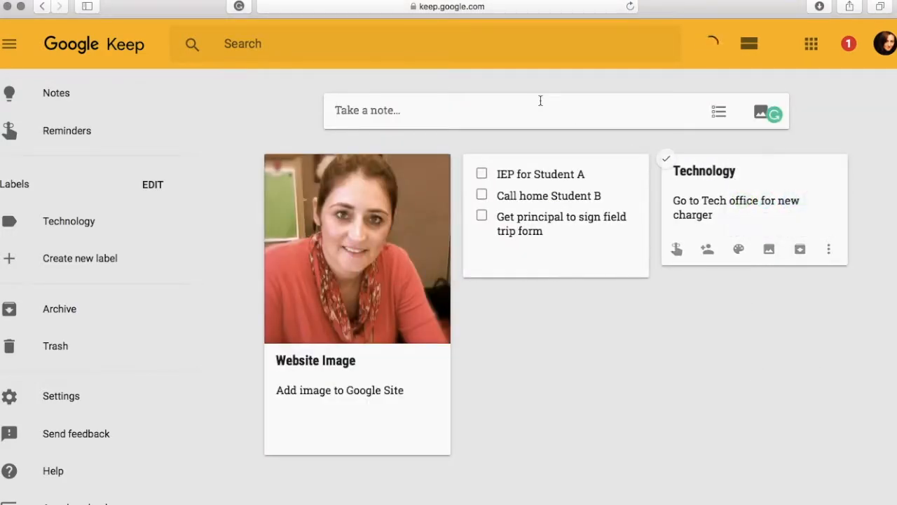
Create a new note with the text 'Field Trip forms due'.
click(492, 110)
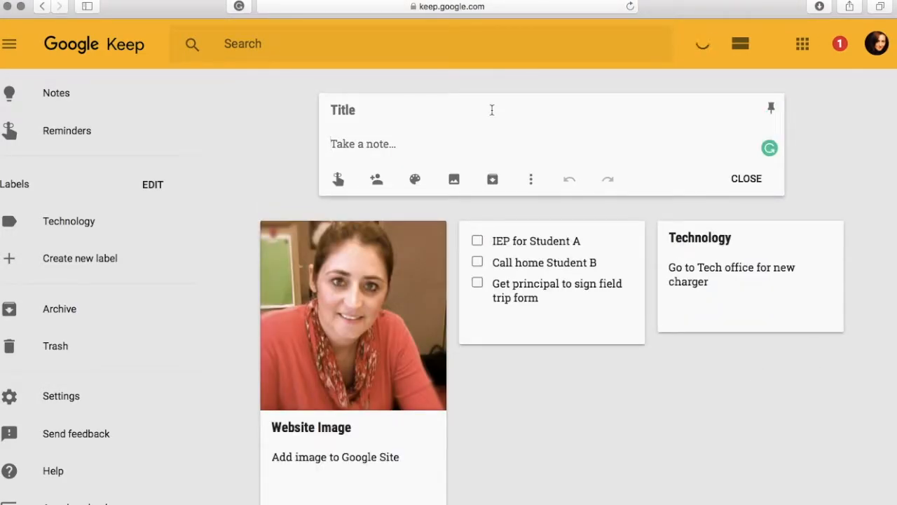
text(Field Trip forms due)
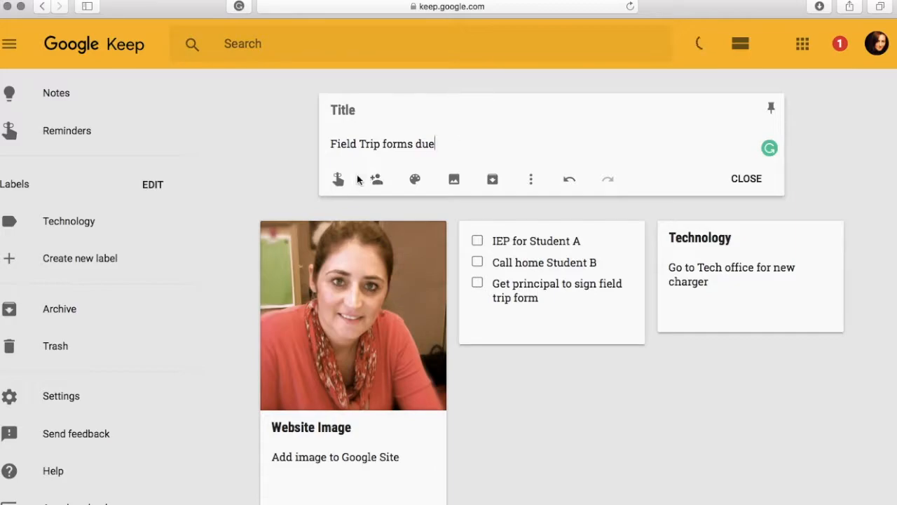
Add a reminder to the note for the Afternoon, 1:00 PM, save it, and close the note.
click(340, 180)
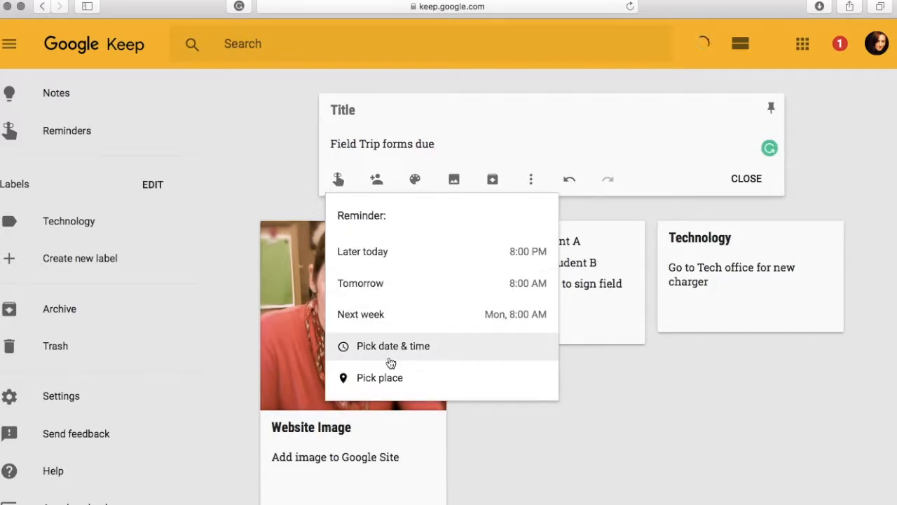
click(385, 348)
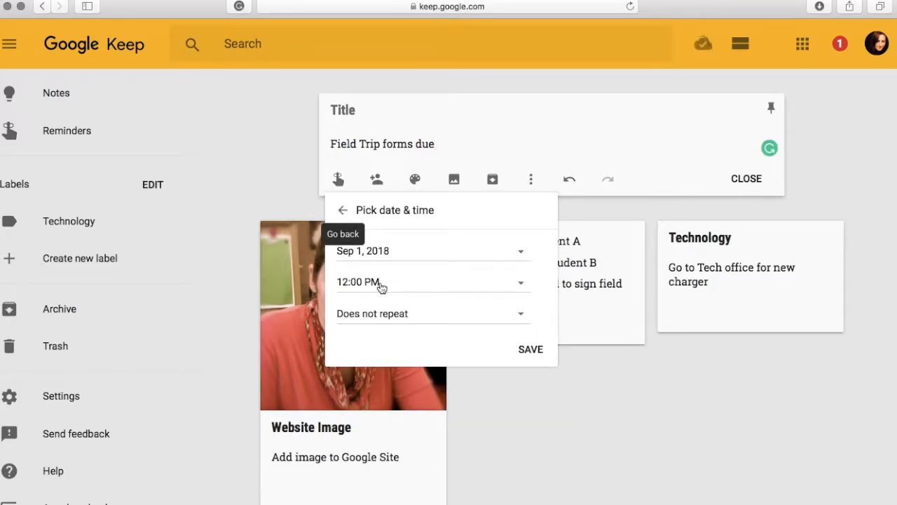
click(382, 283)
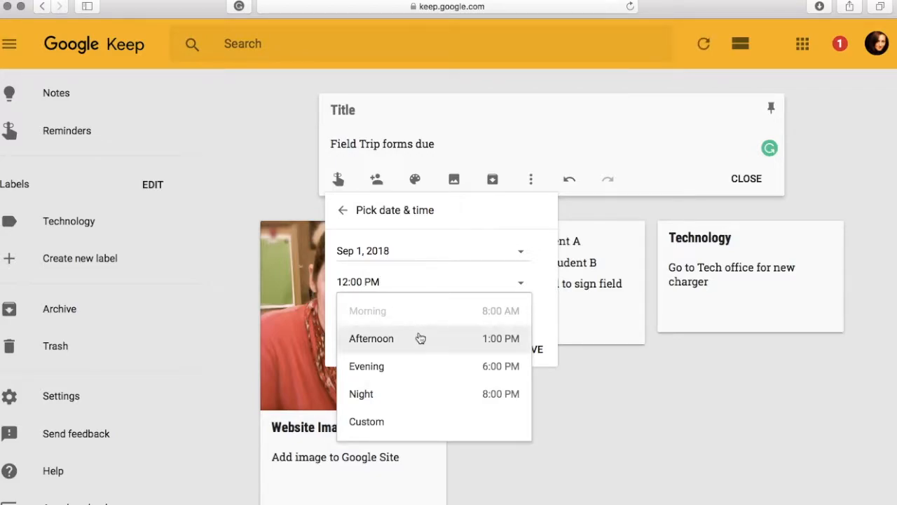
click(384, 343)
click(531, 349)
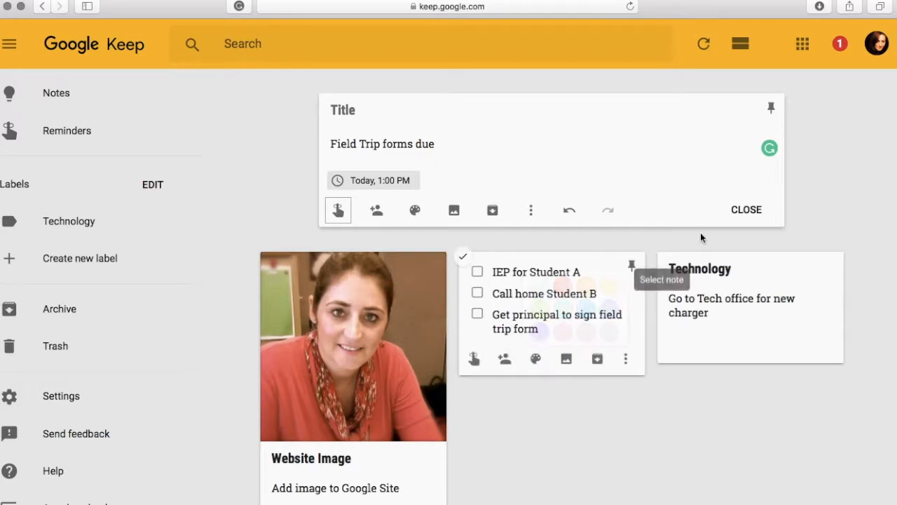
click(744, 210)
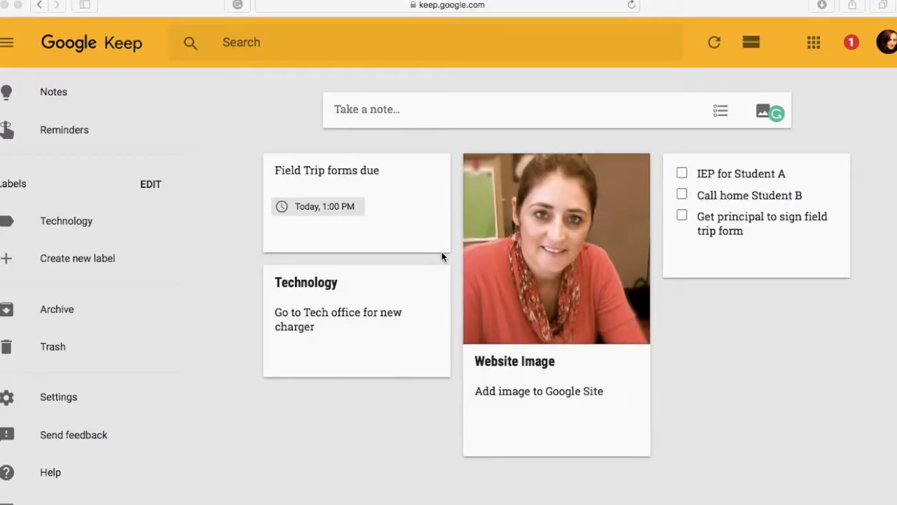
Open the Reminders view to see notes with reminders, then return to all Notes.
click(10, 45)
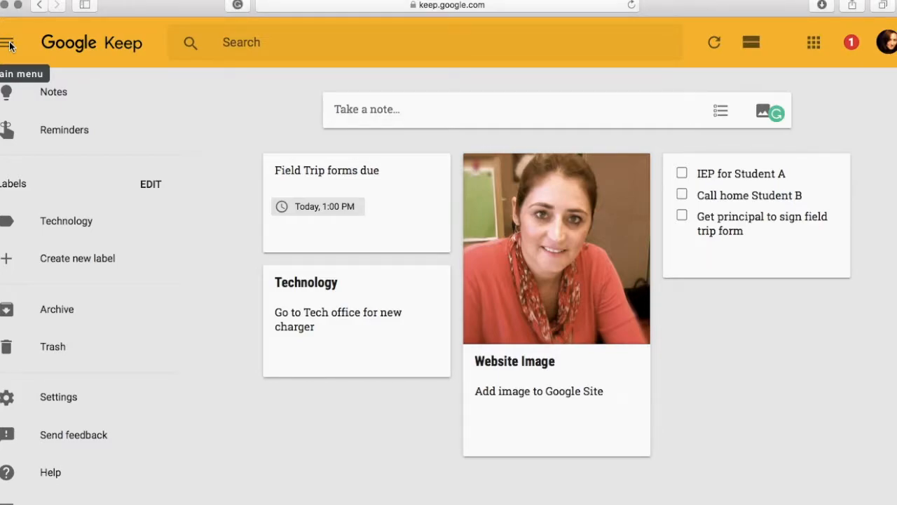
click(10, 46)
click(10, 46)
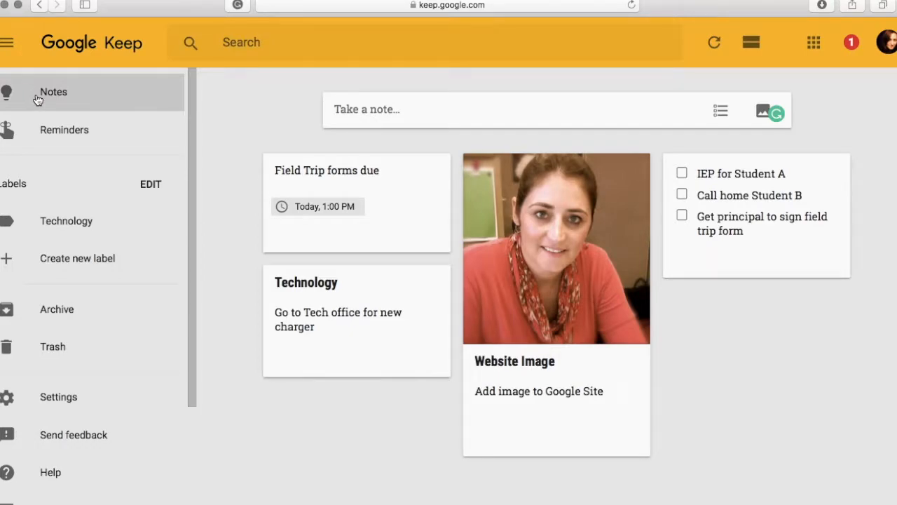
click(56, 132)
click(52, 95)
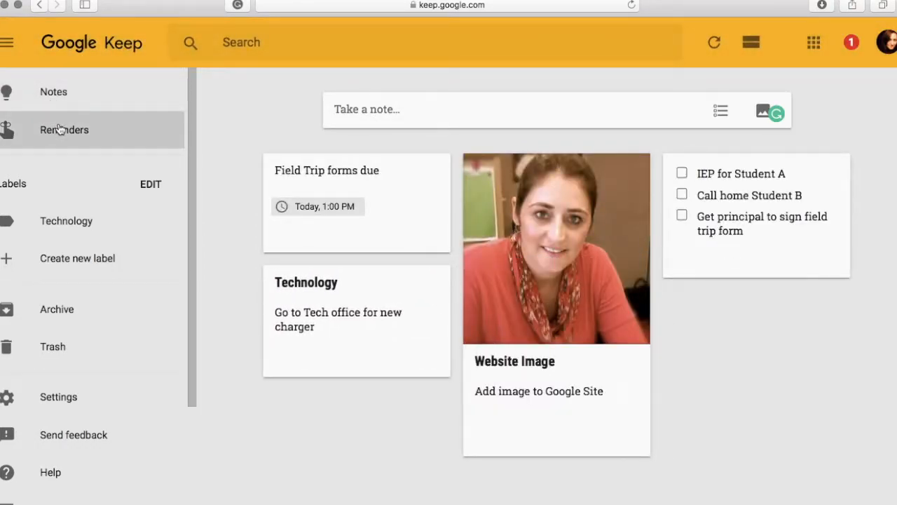
click(58, 132)
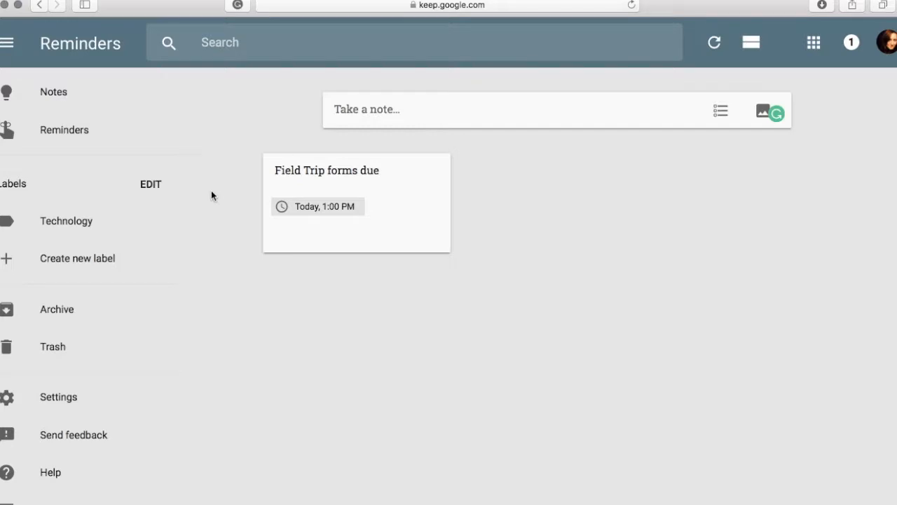
click(53, 91)
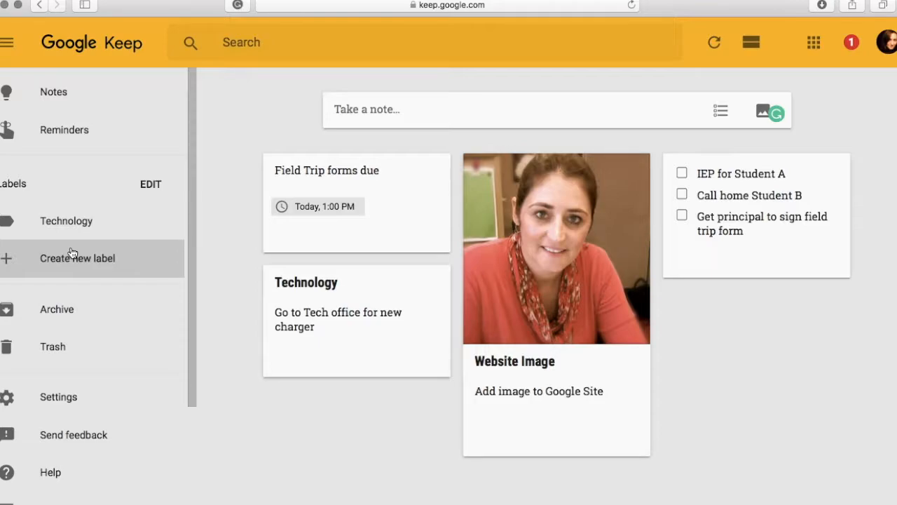
Create a new label named 'Administration'.
click(149, 187)
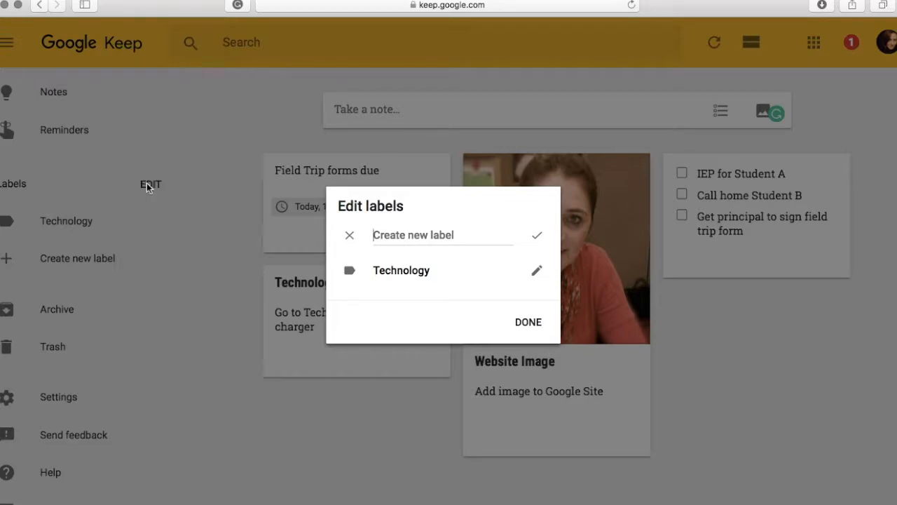
text(Administration)
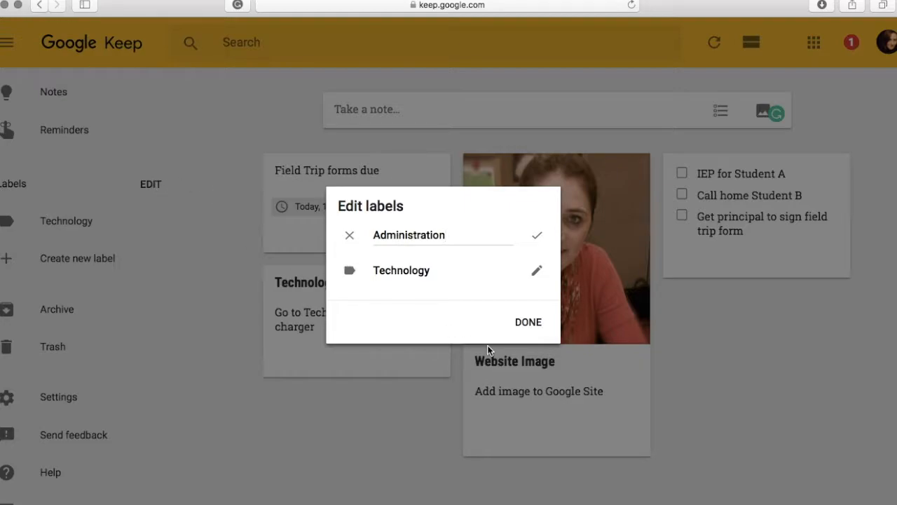
click(529, 324)
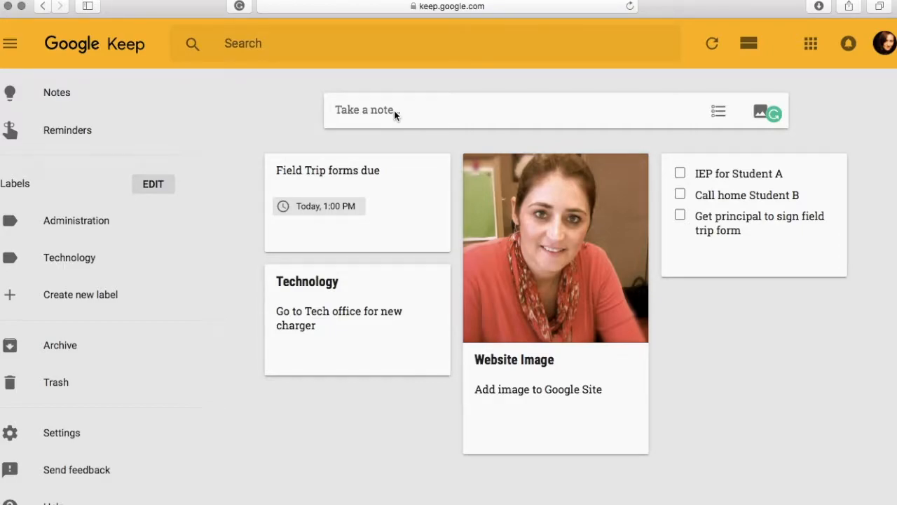
Create a new note with the text 'Give Student C damage form to be signed'.
click(595, 108)
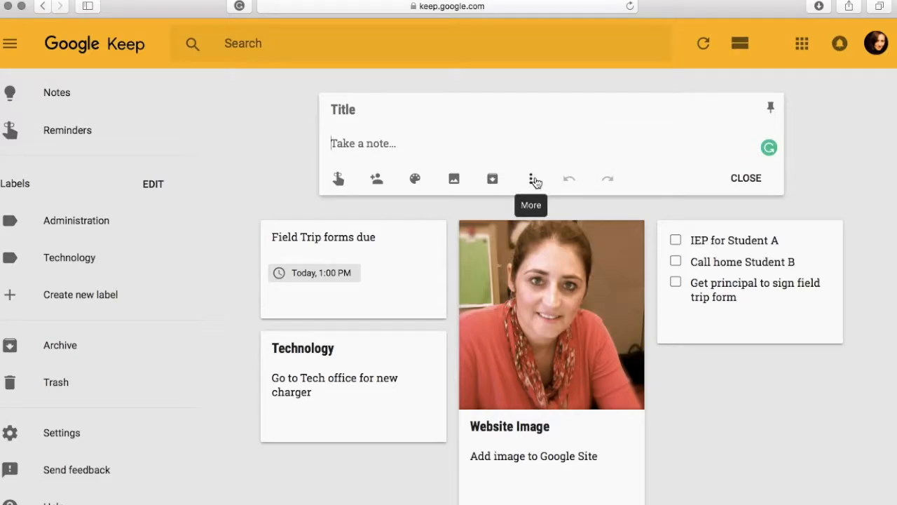
click(443, 136)
text(Give Studen)
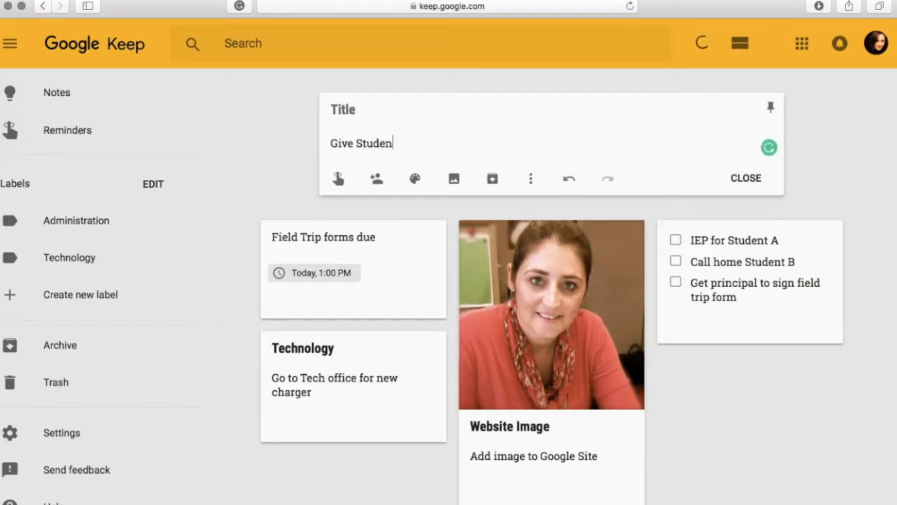
text(t C damage form to be signed)
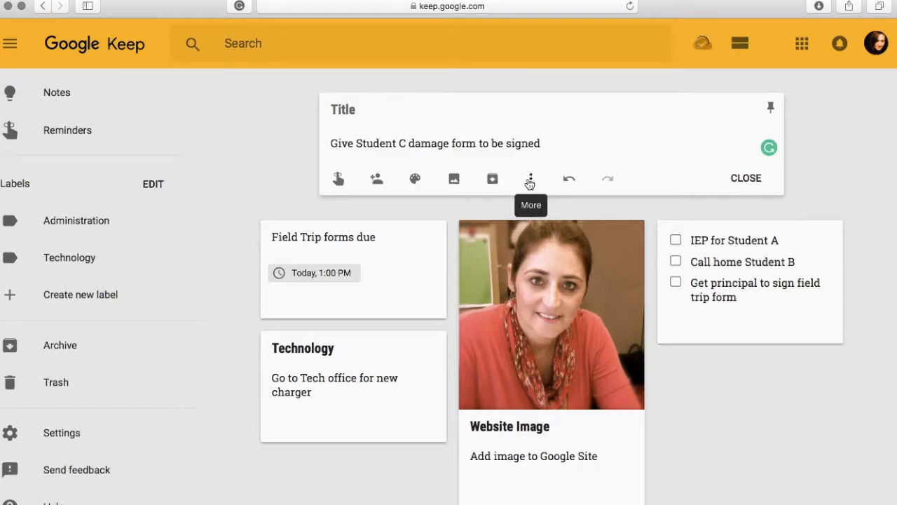
Add the Technology label to the note and close it.
click(530, 181)
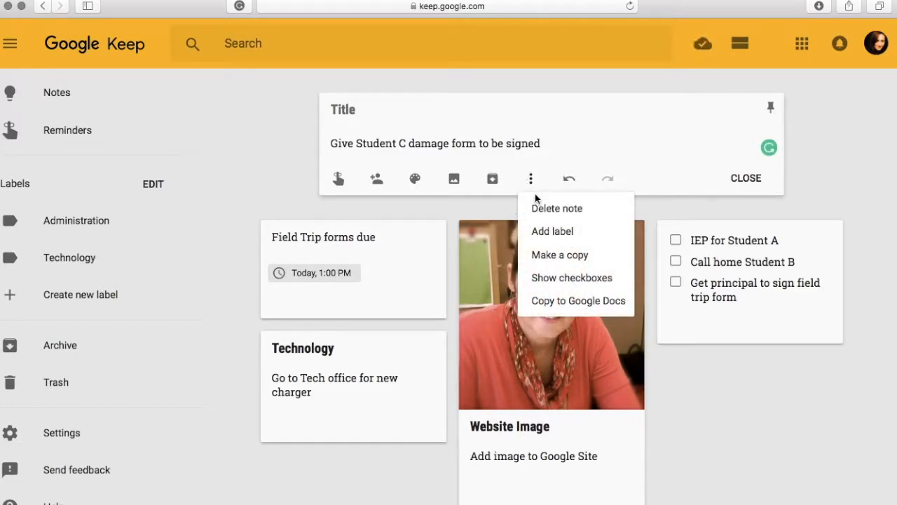
click(548, 232)
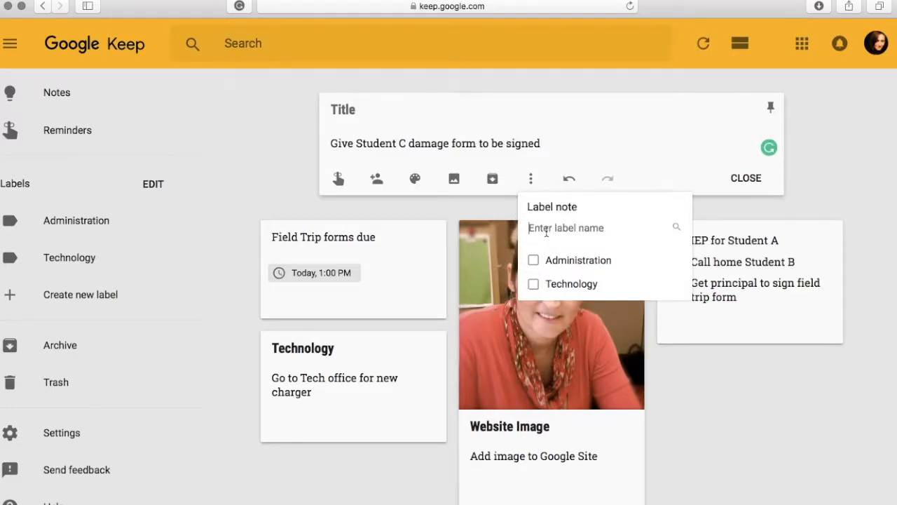
click(531, 285)
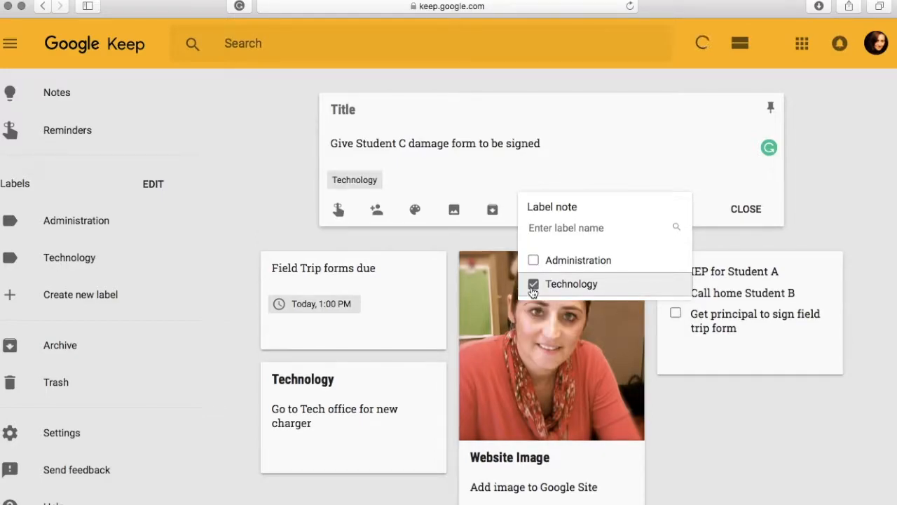
click(746, 208)
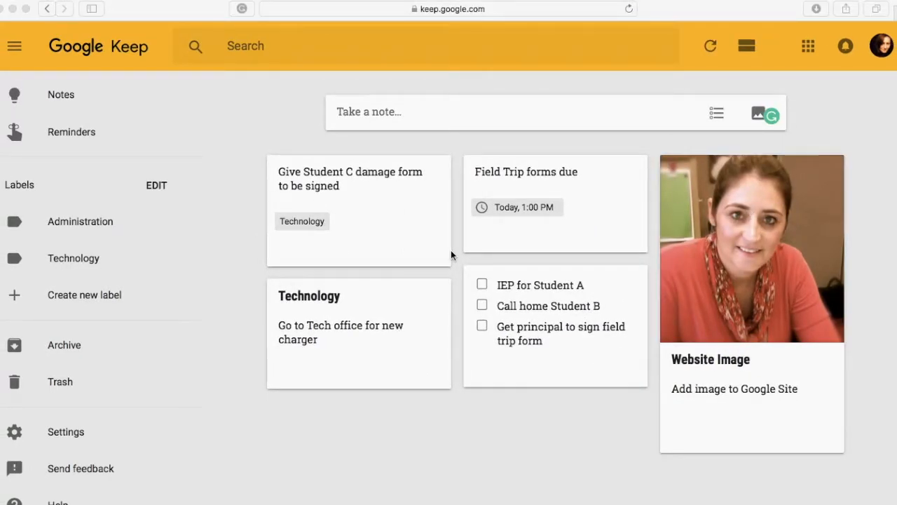
View the notes filtered by the Technology label, then return to all Notes.
click(59, 260)
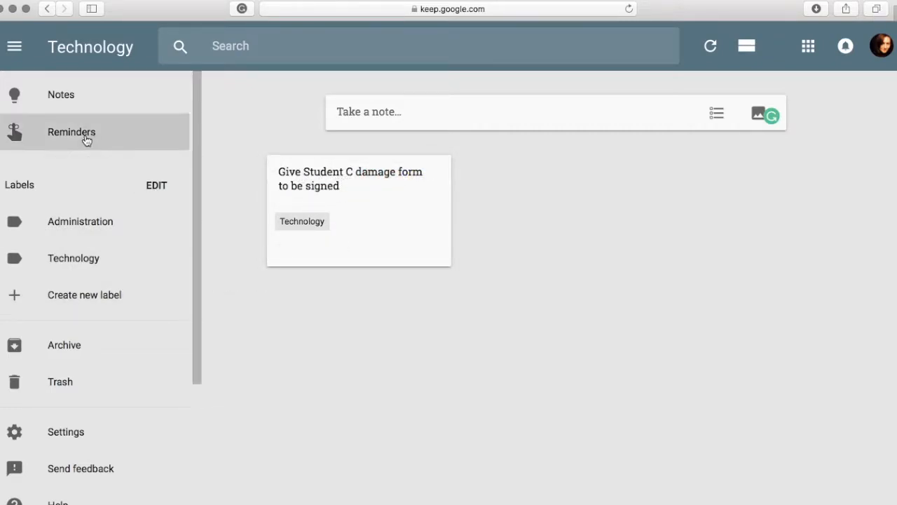
click(68, 98)
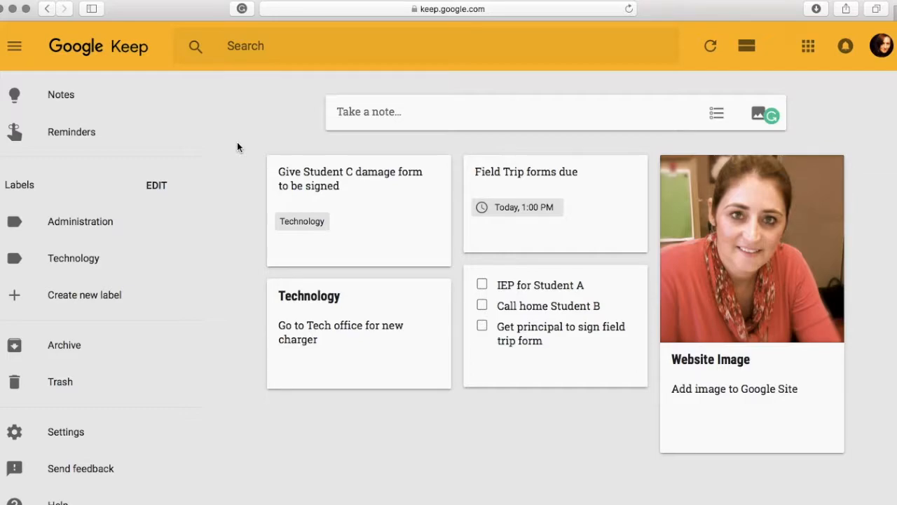
Color the 'Give Student C damage form' note green.
mouse_move(372, 220)
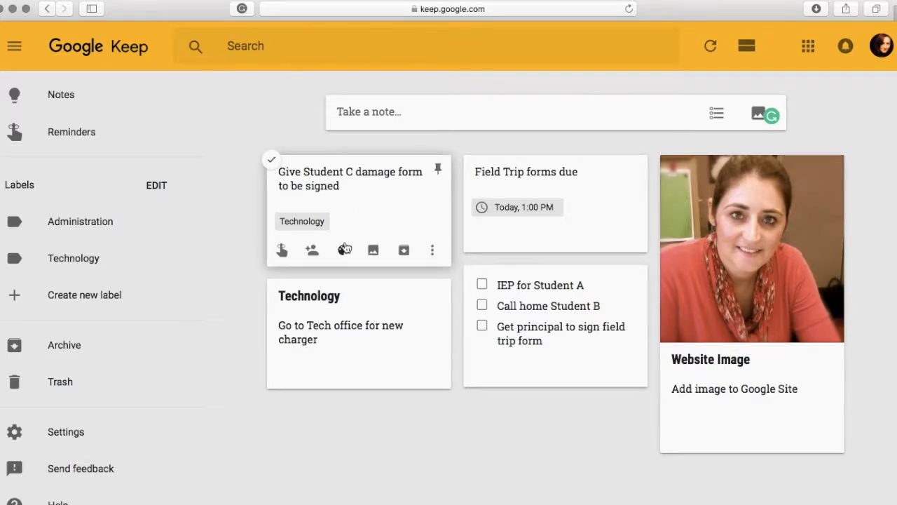
mouse_move(344, 253)
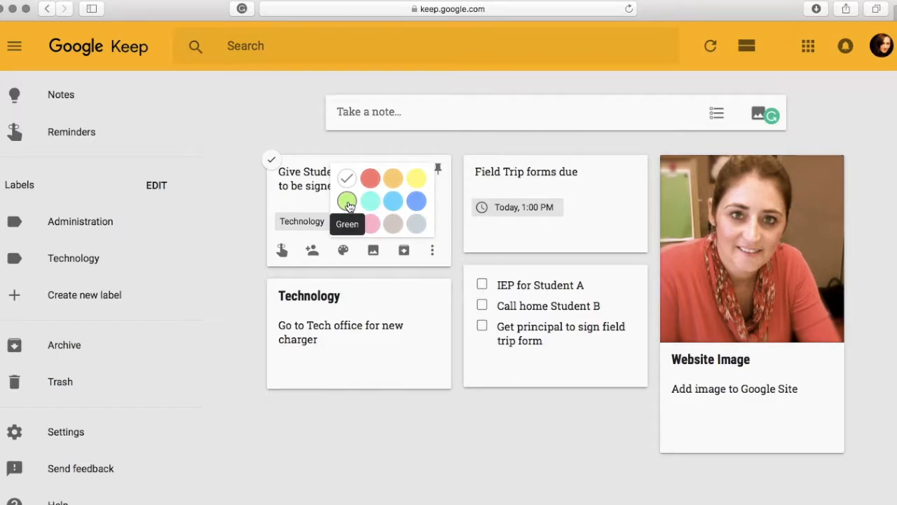
click(348, 202)
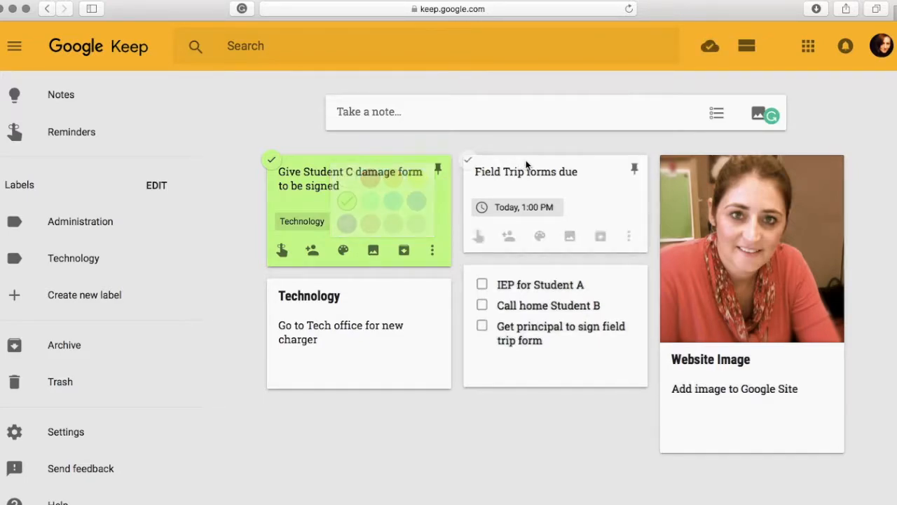
Color the Field Trip note pink and the Technology note green.
mouse_move(539, 239)
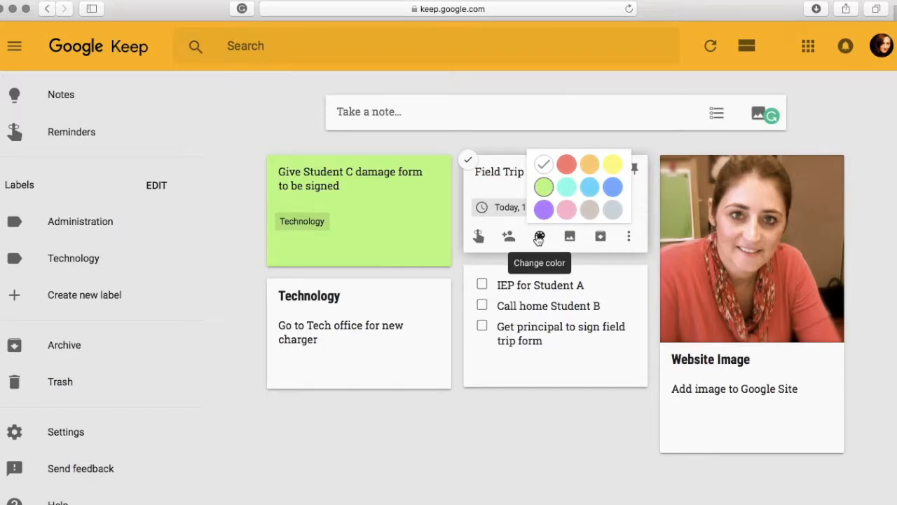
click(567, 210)
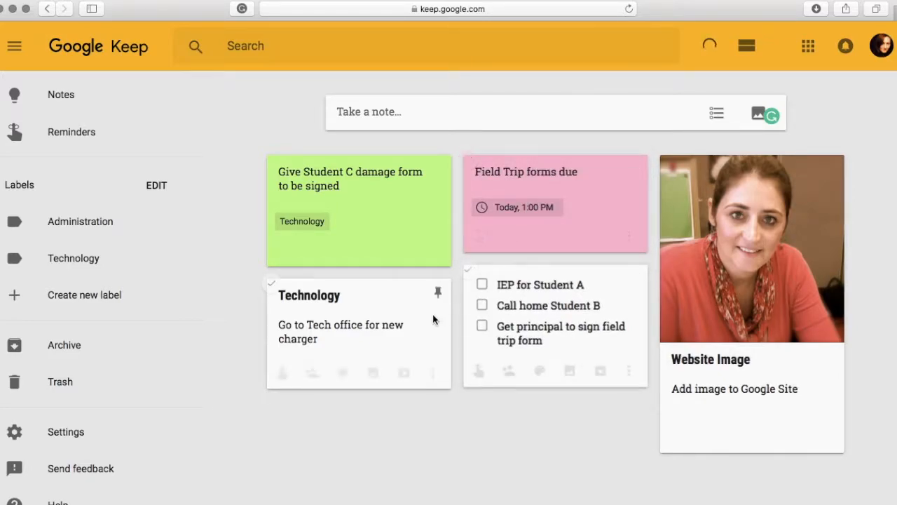
mouse_move(341, 373)
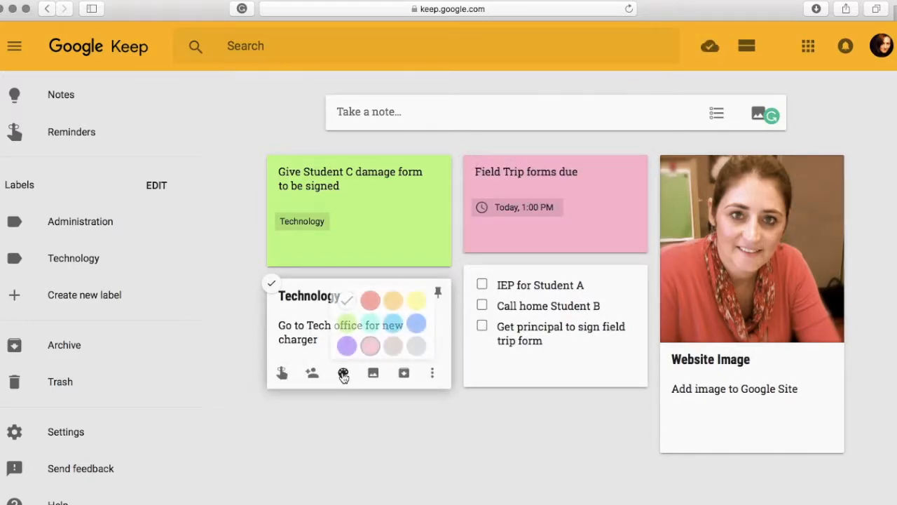
click(346, 322)
Color the checklist note orange and the Website Image note blue.
mouse_move(539, 371)
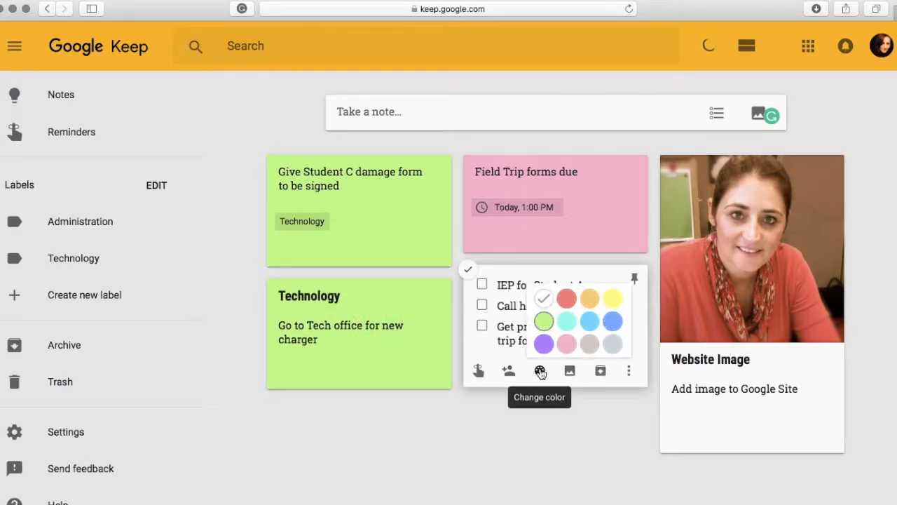
click(591, 300)
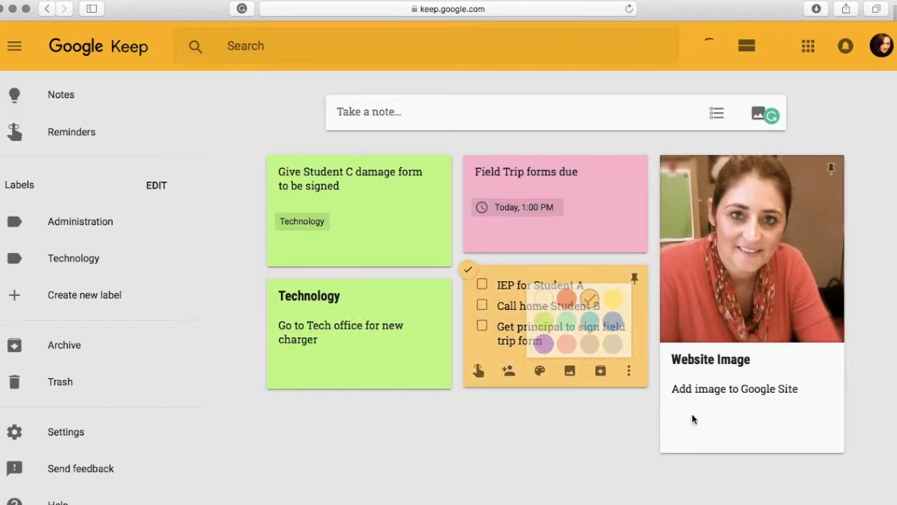
mouse_move(736, 436)
click(783, 391)
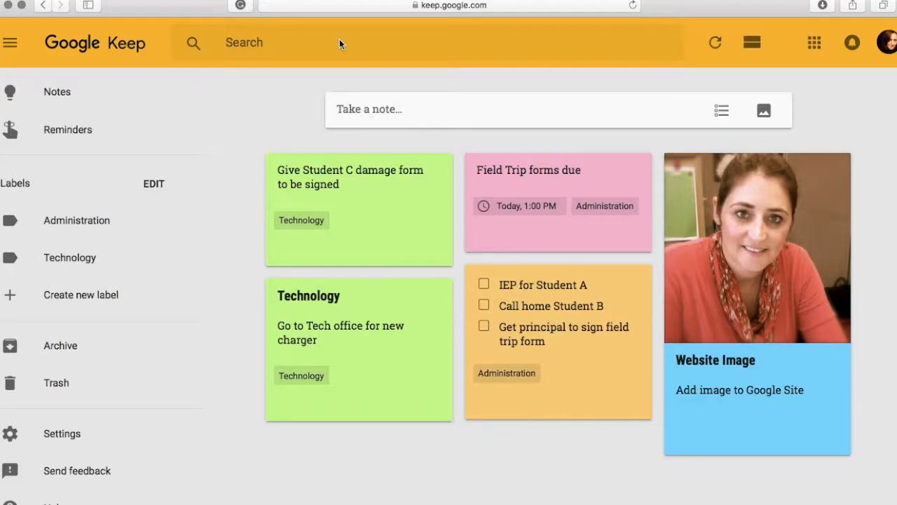
Search the notes for 'field'.
click(294, 44)
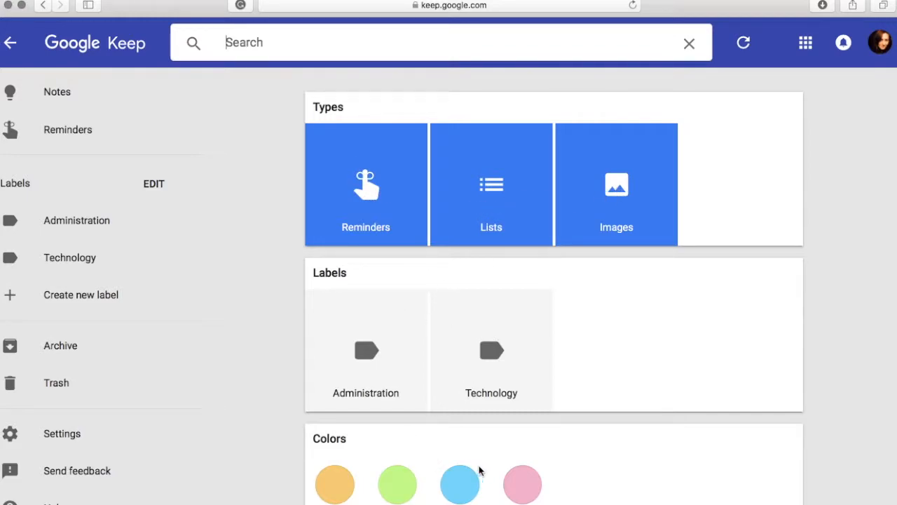
scroll(493, 465, down, 1)
scroll(492, 466, up, 1)
click(268, 44)
text(field)
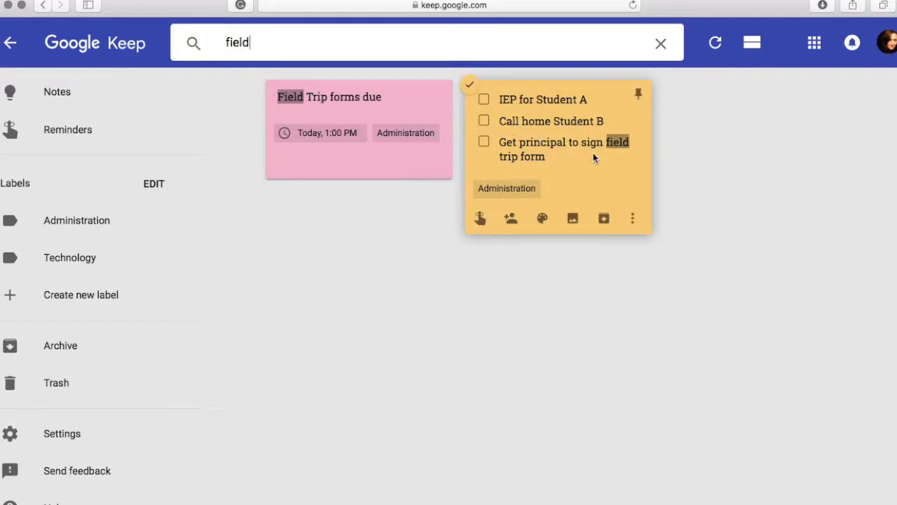
mouse_move(517, 191)
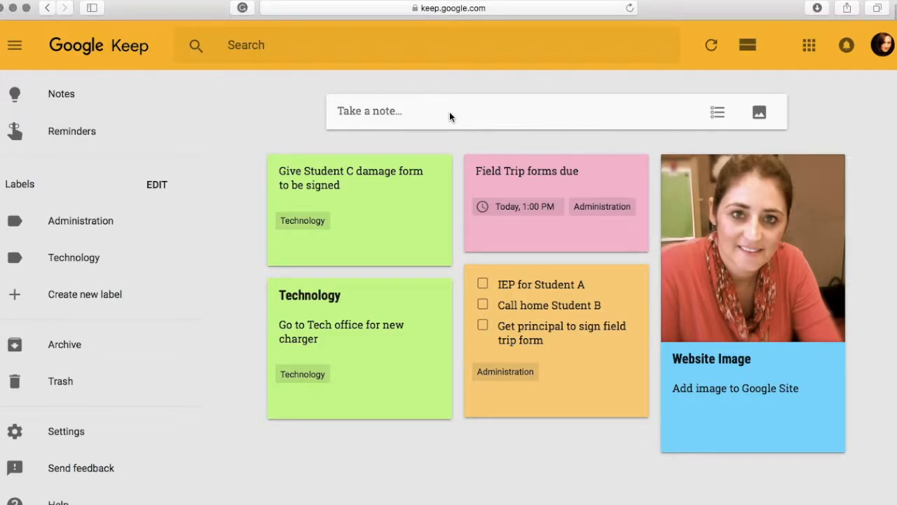
Add a collaborator to the damage form note by entering the colleague's e-mail address and saving.
click(378, 112)
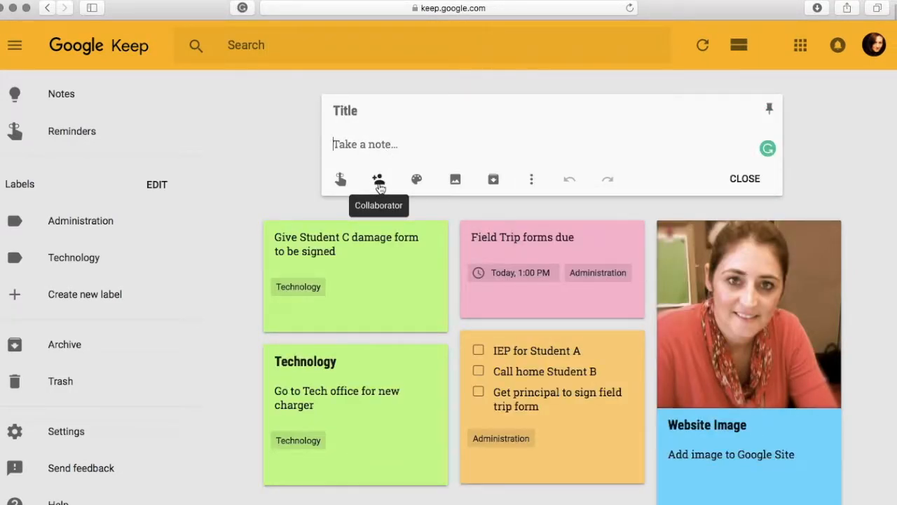
click(294, 183)
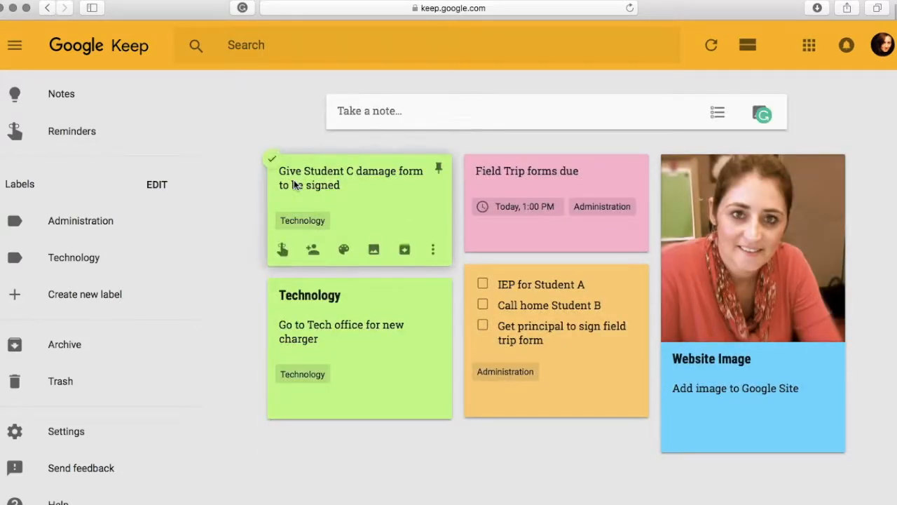
click(312, 251)
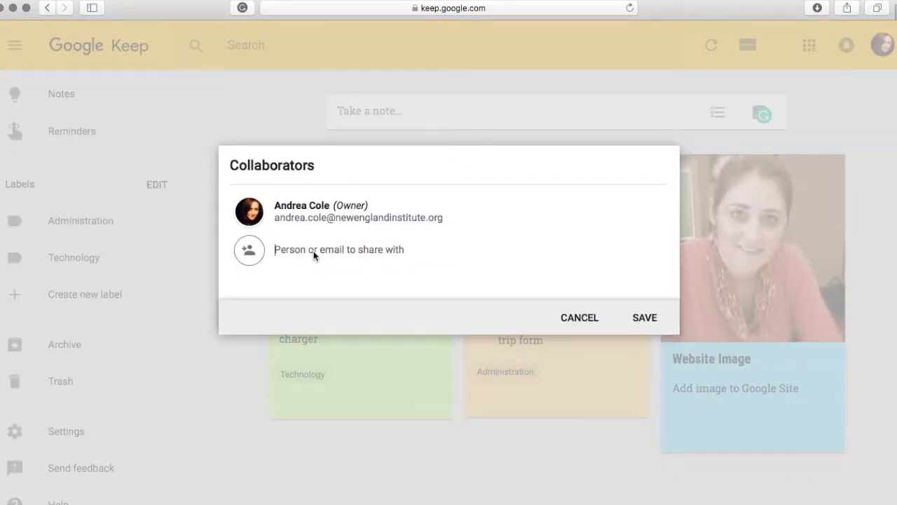
text(barb)
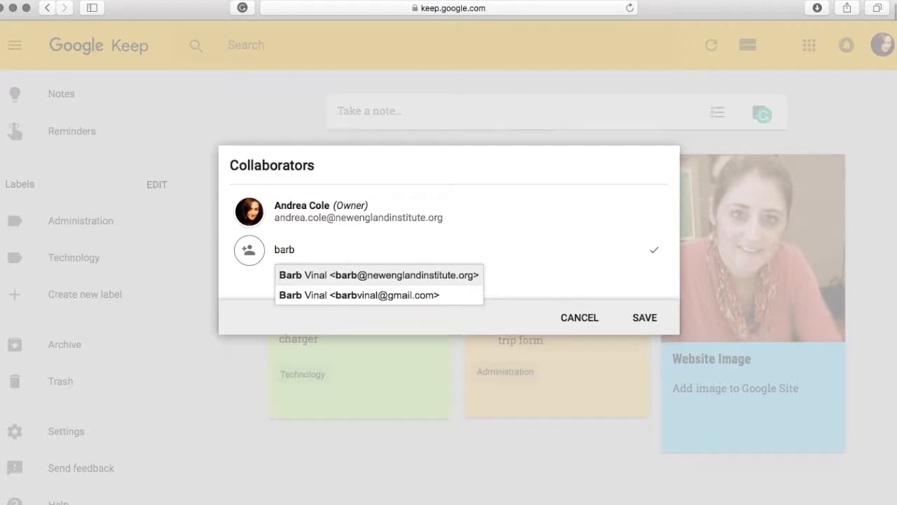
click(367, 277)
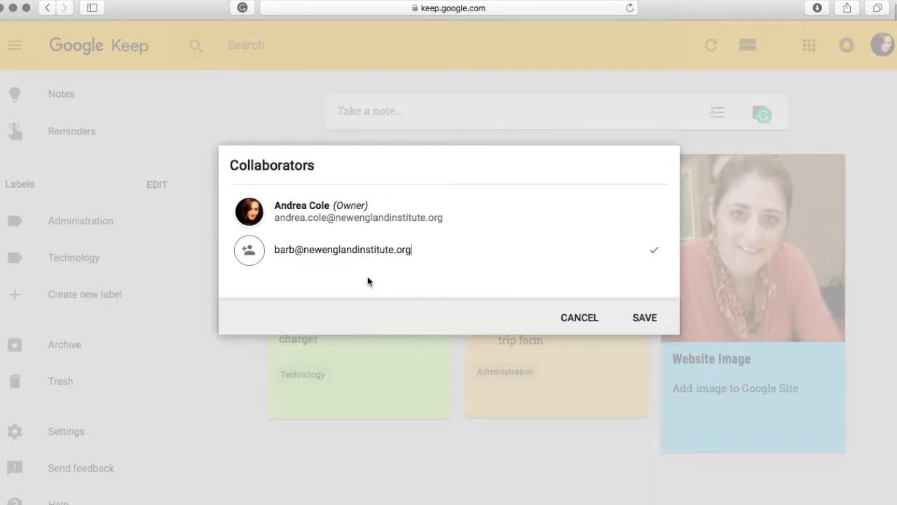
click(648, 317)
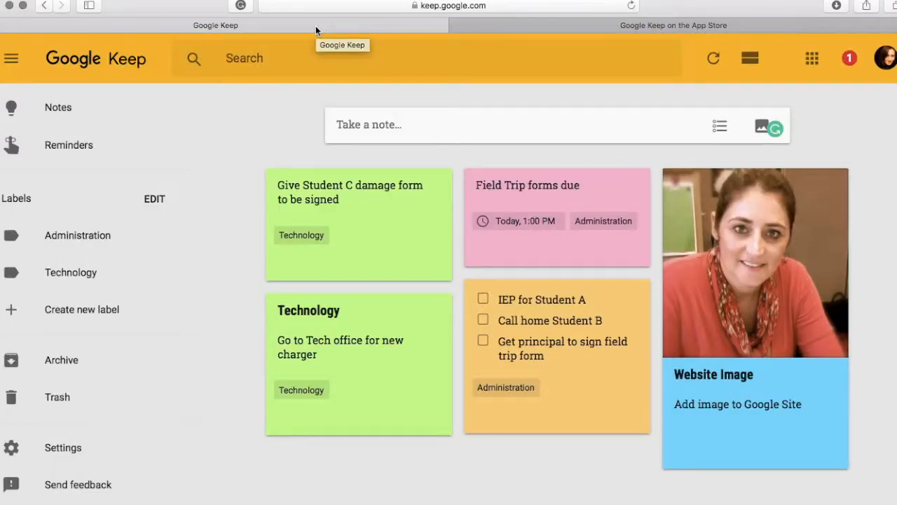
Browse the Google Keep App Store page in the other tab, then return to the Keep tab.
click(537, 28)
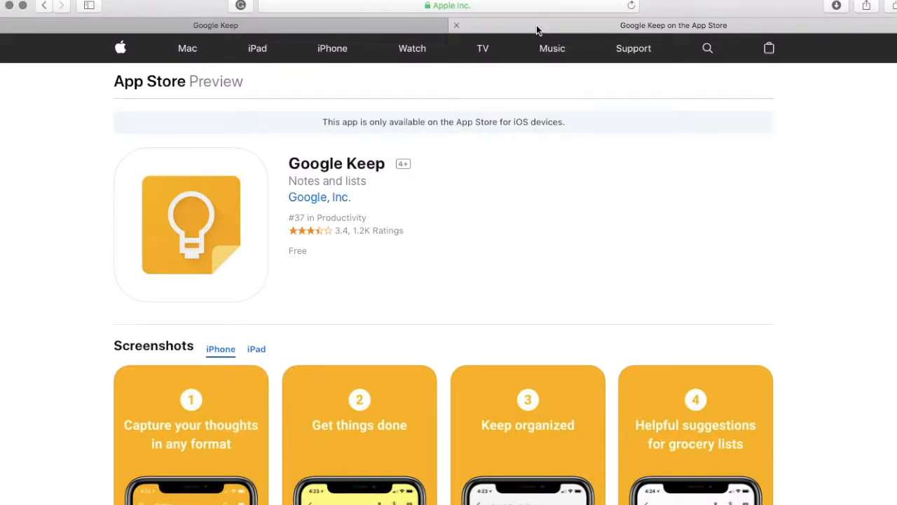
scroll(443, 211, down, 10)
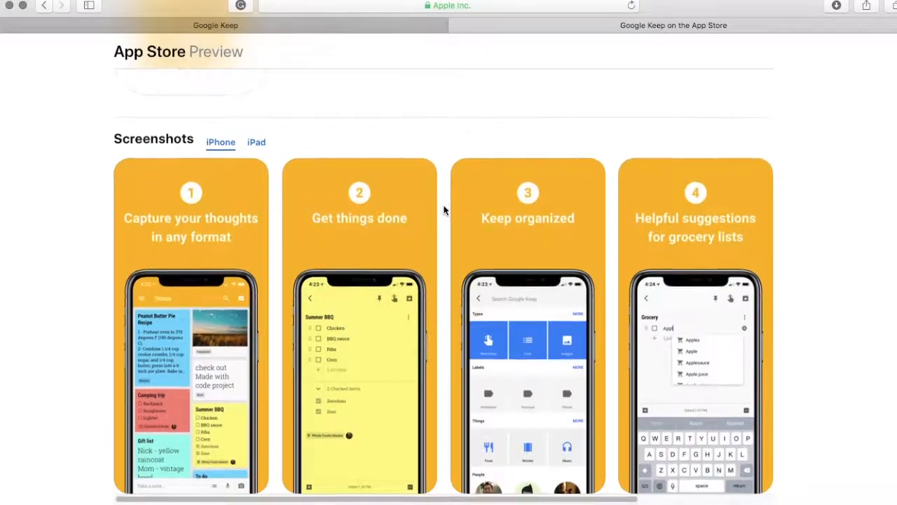
scroll(443, 211, down, 2)
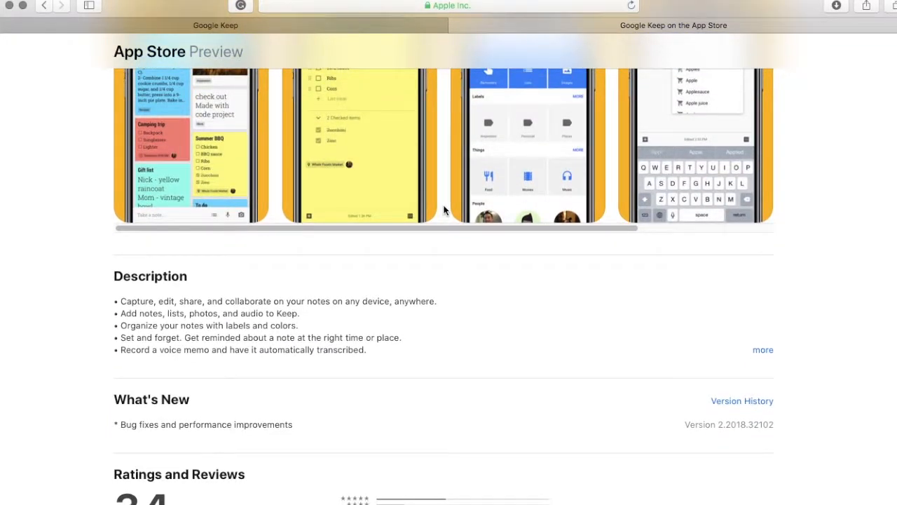
click(390, 28)
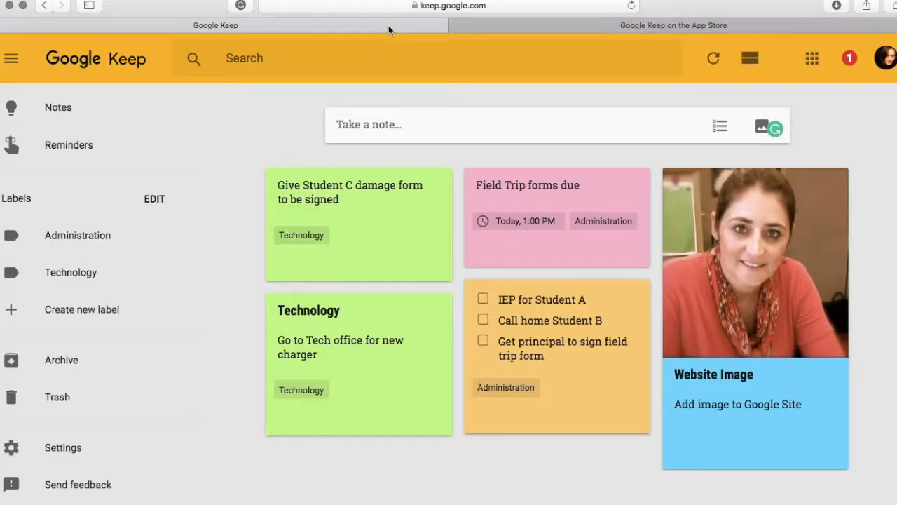